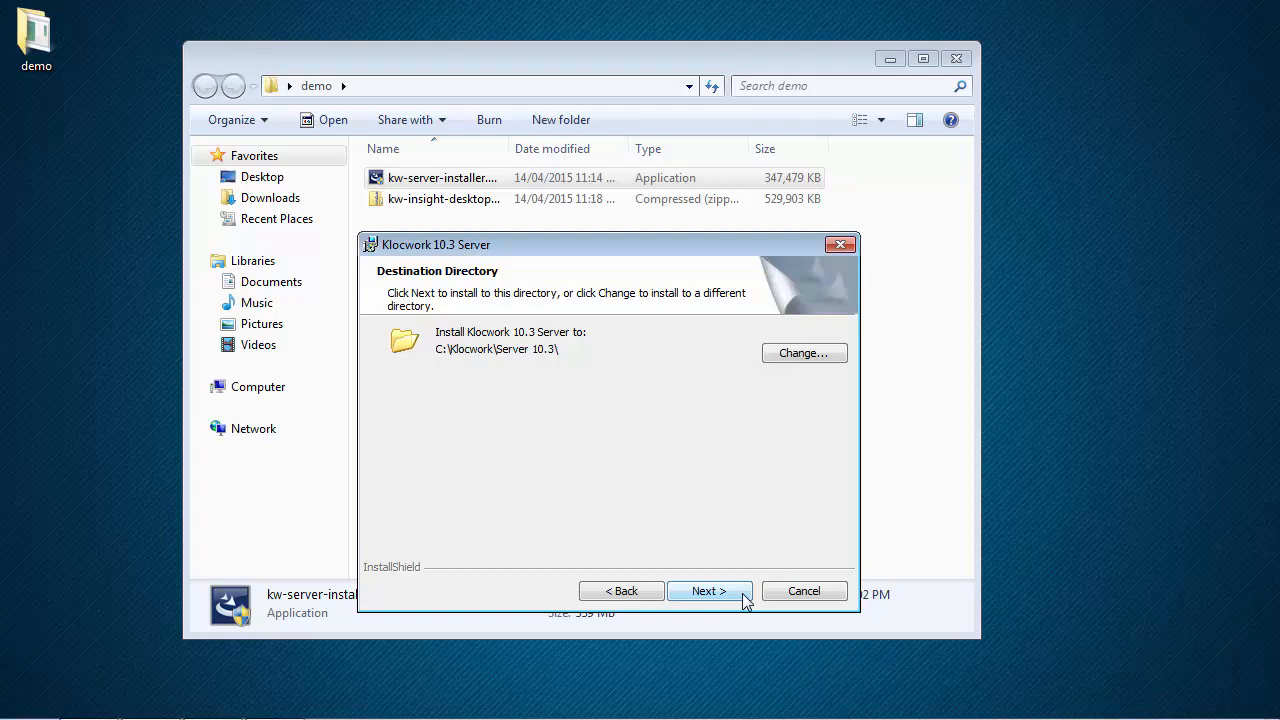
Step: Accept the default destination folder and choose the Complete setup type
left_click(742, 593)
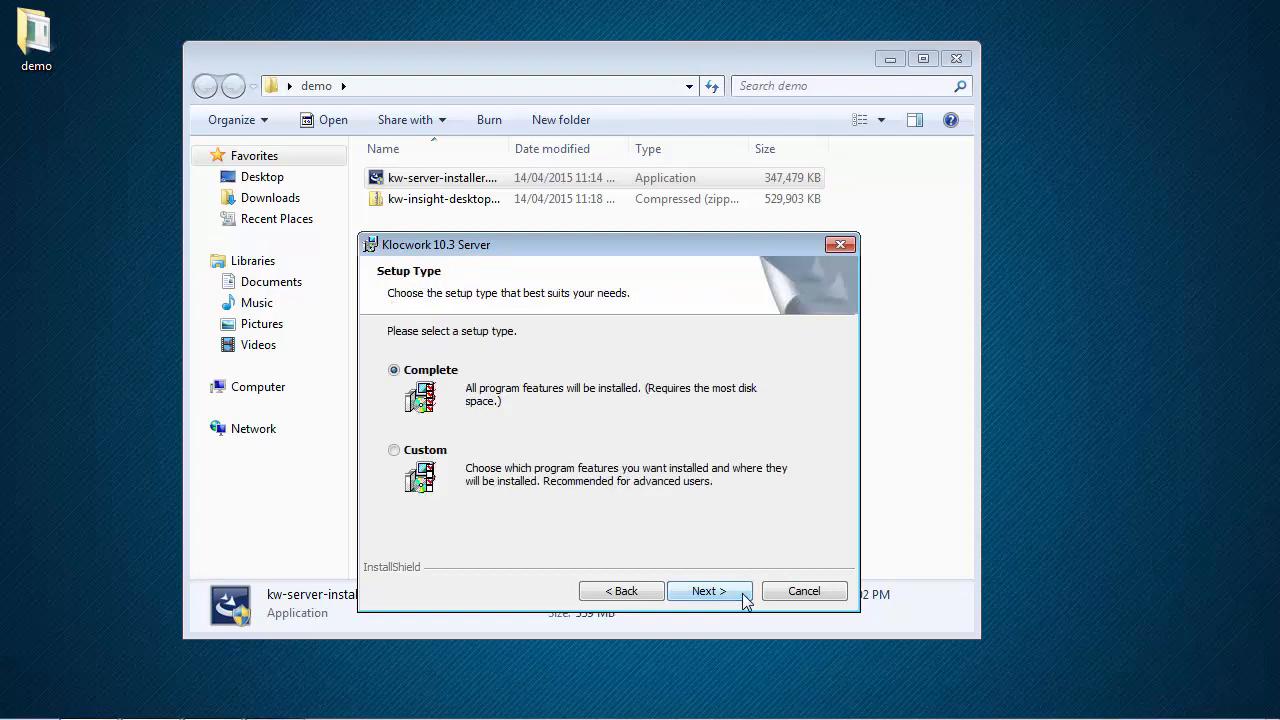
left_click(393, 452)
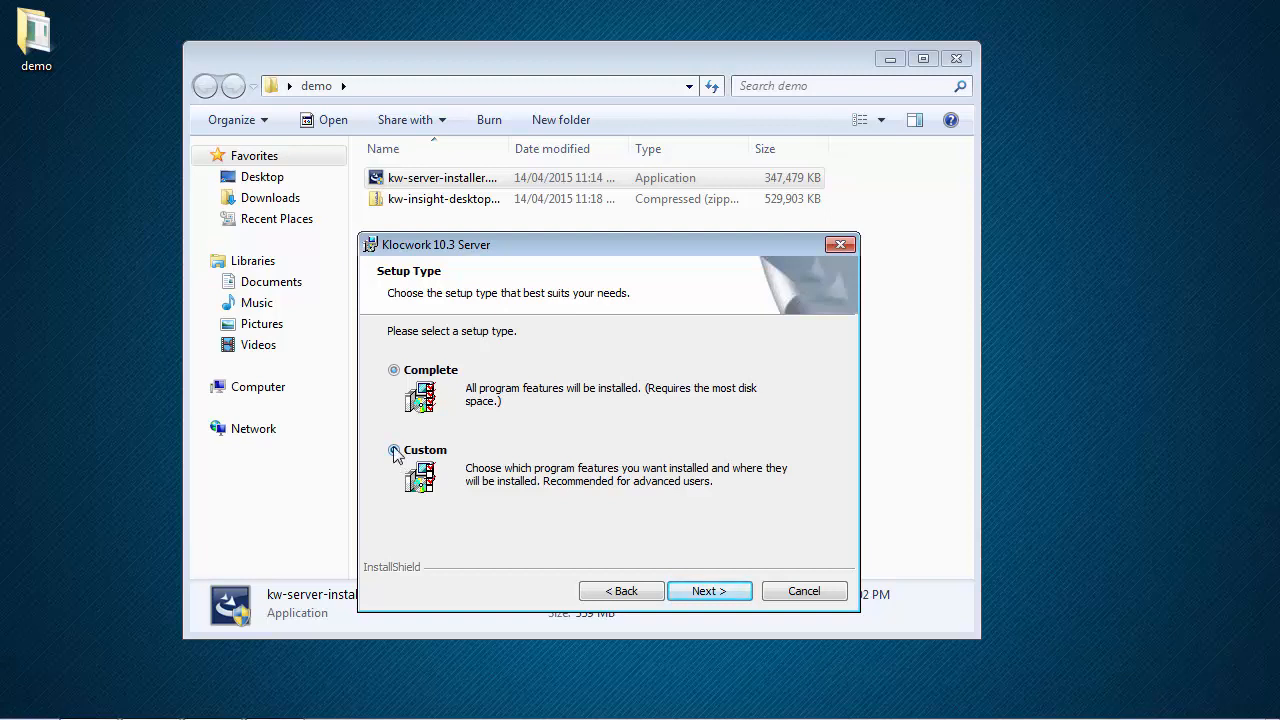
left_click(395, 373)
left_click(740, 592)
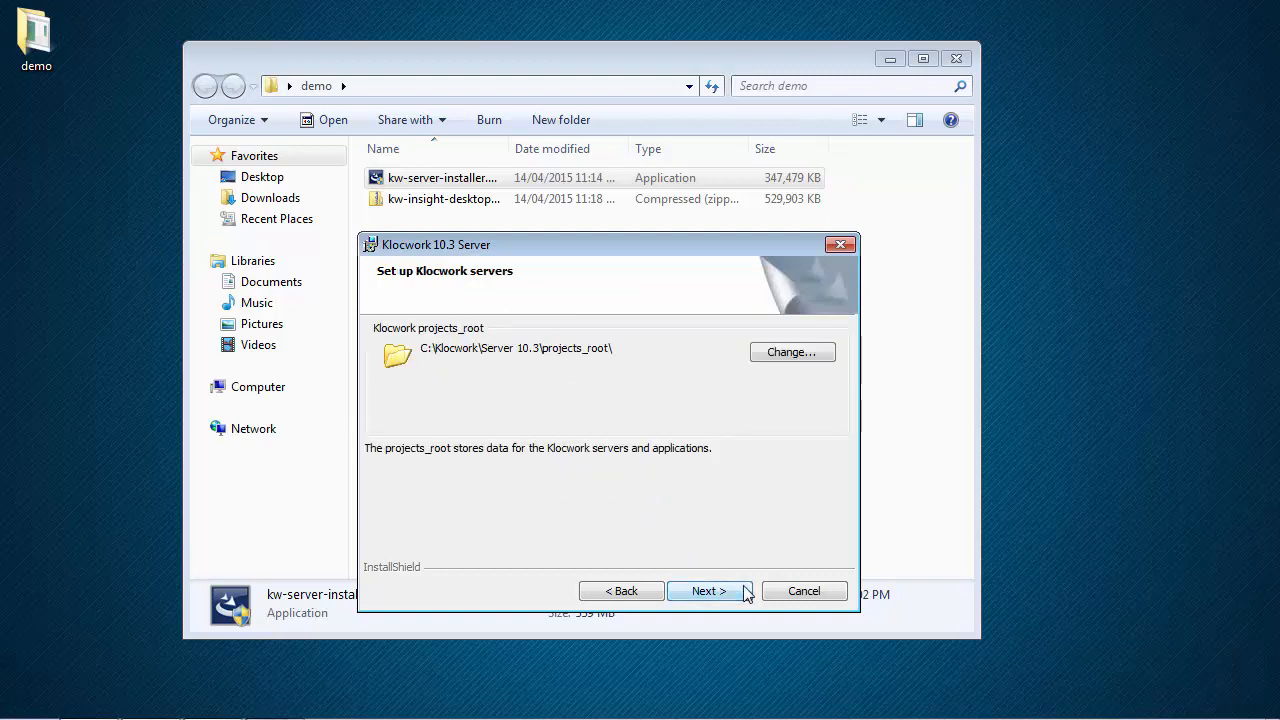
left_click(800, 352)
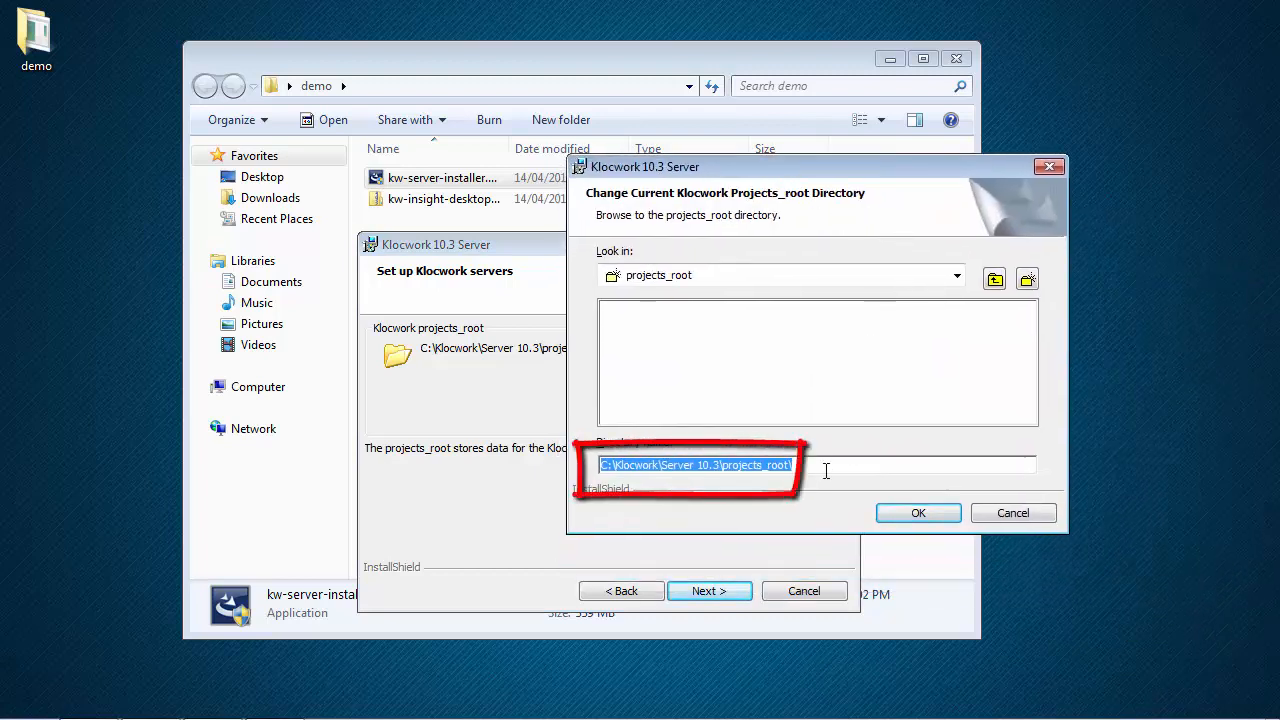
left_click(826, 471)
left_click_drag(727, 463, 568, 455)
left_click(812, 466)
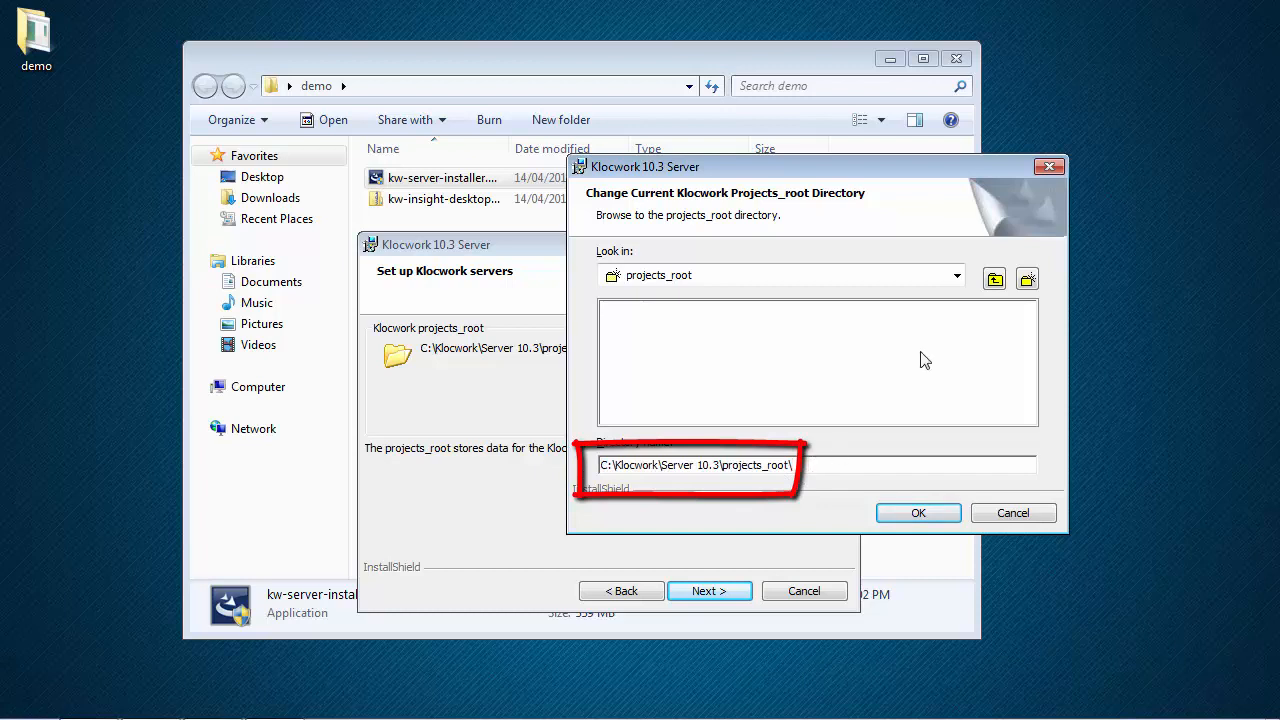
left_click(958, 279)
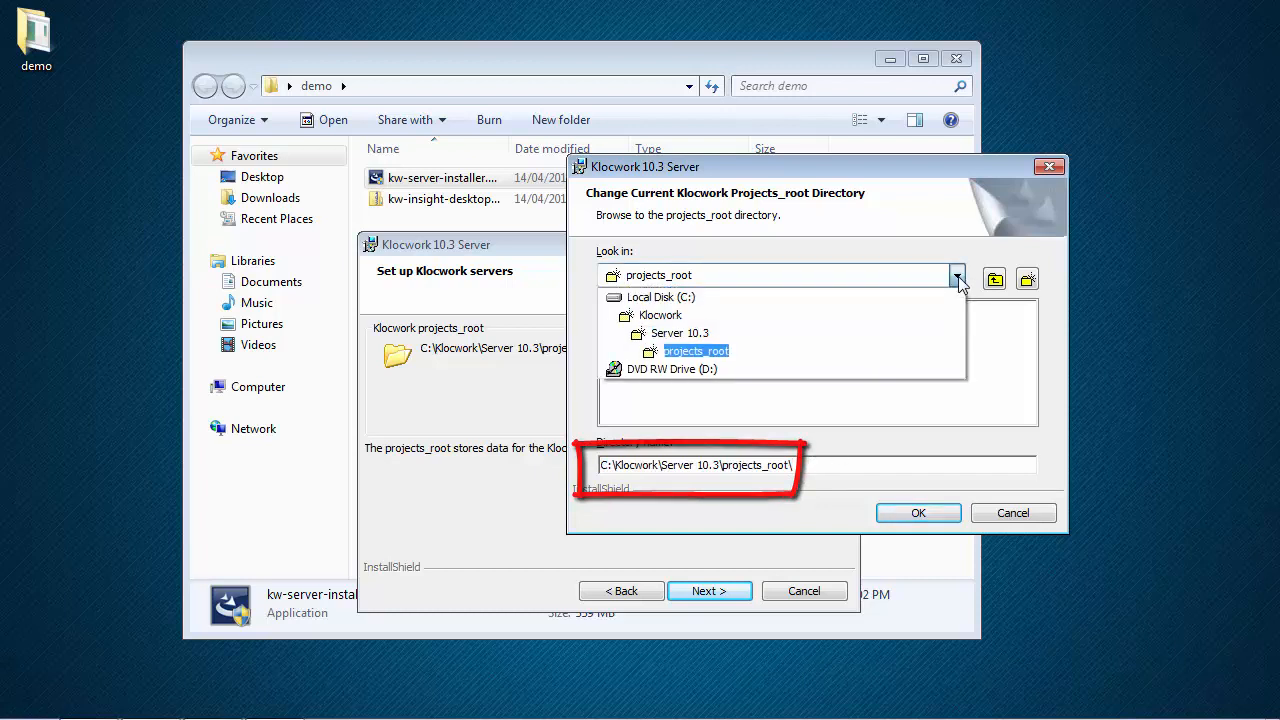
left_click(958, 279)
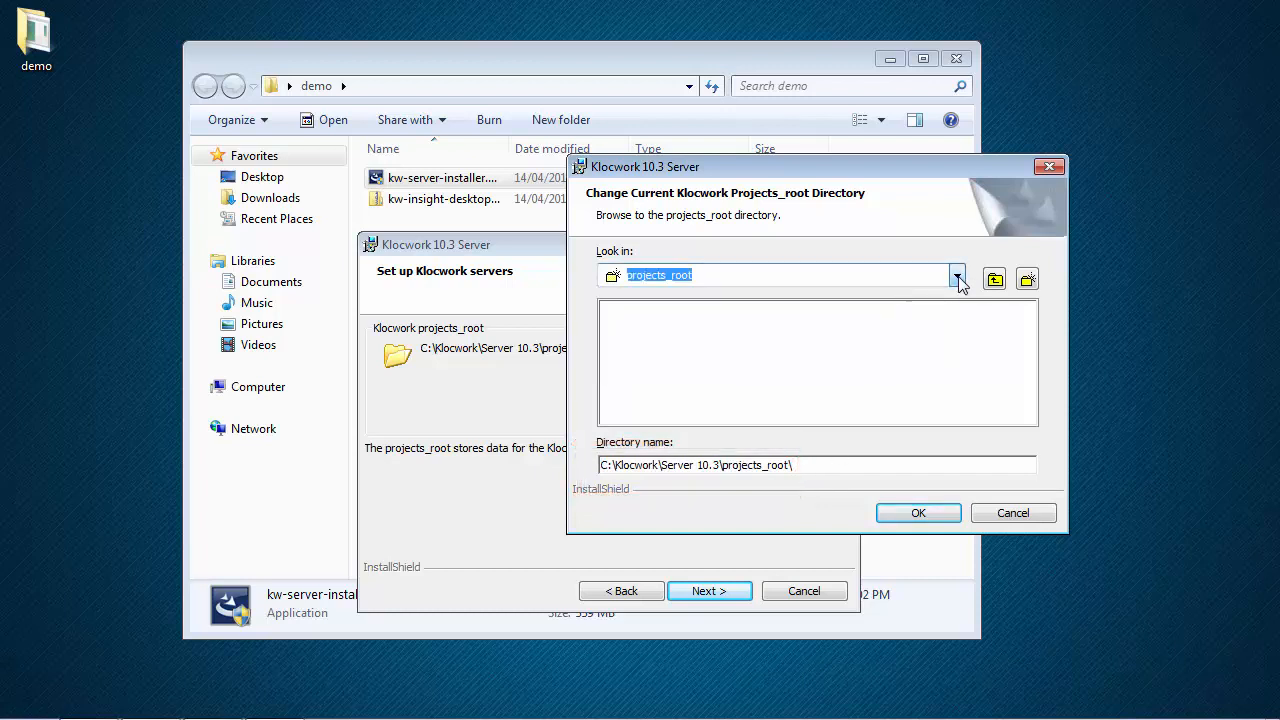
left_click(843, 465)
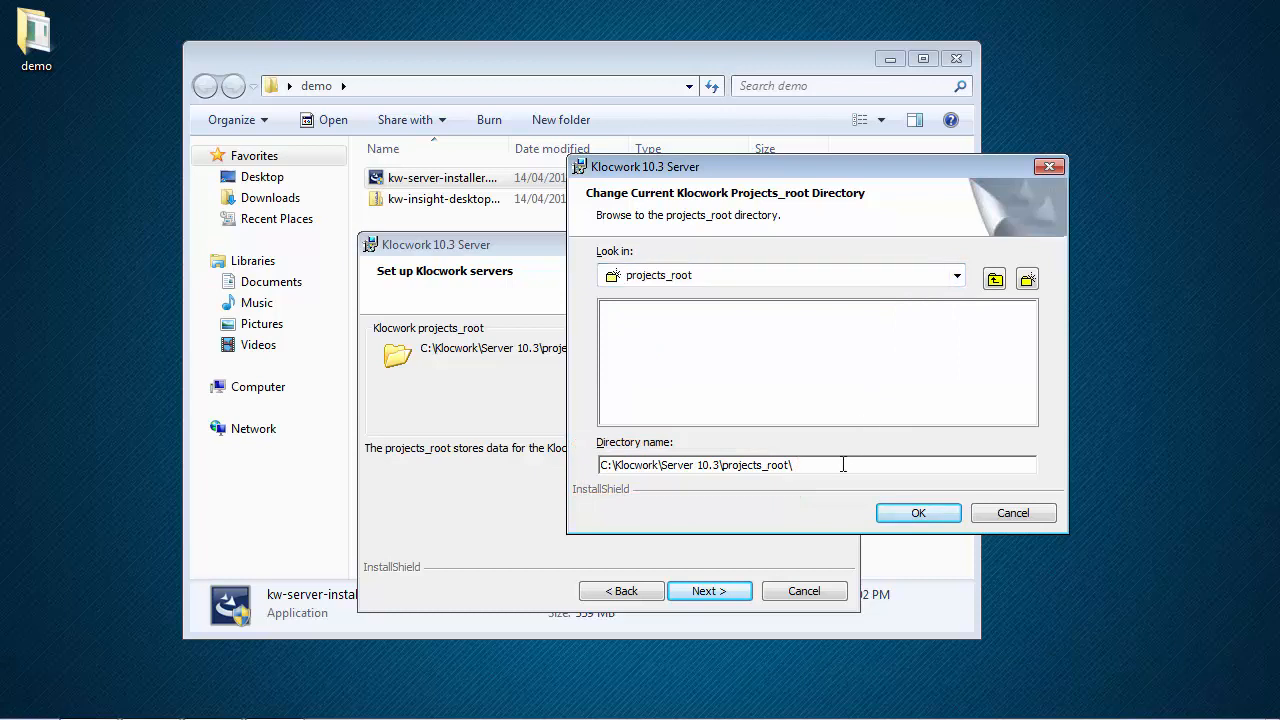
left_click(918, 513)
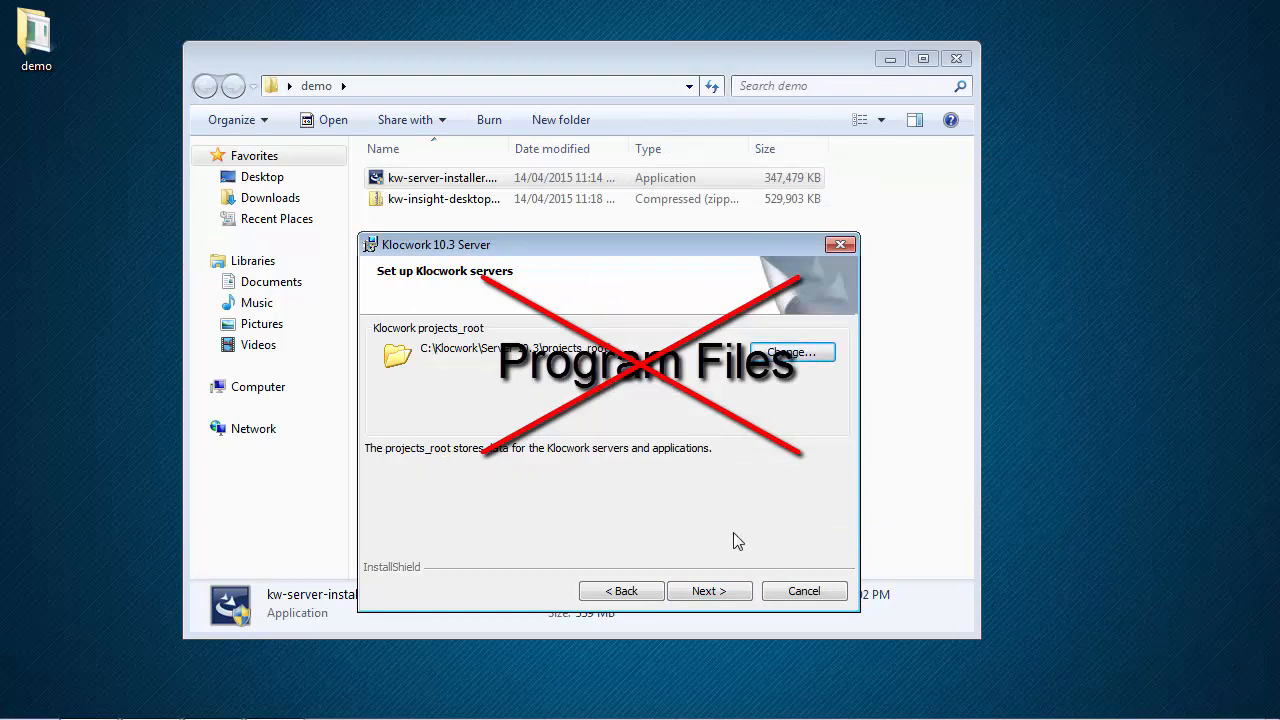
Step: Keep the default ports: 8080 for Klocwork Server and 3306 for the database server
left_click(708, 591)
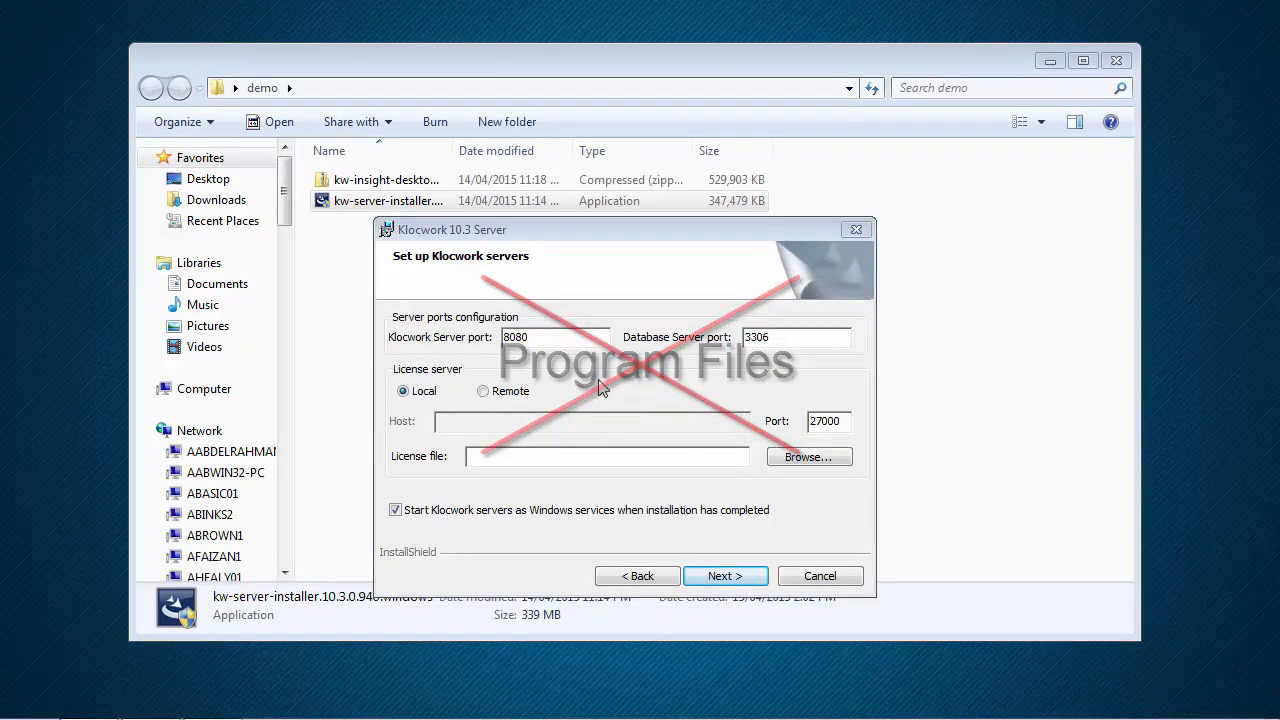
double_click(549, 337)
left_click(549, 337)
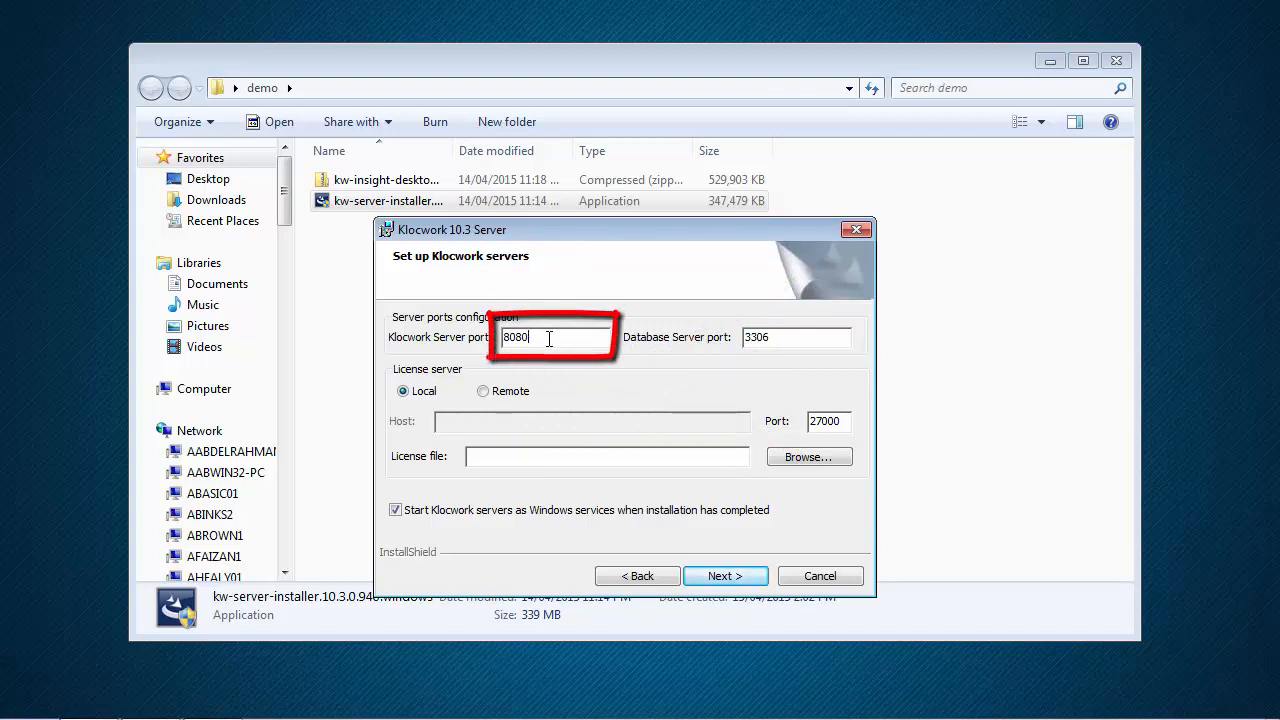
left_click(785, 340)
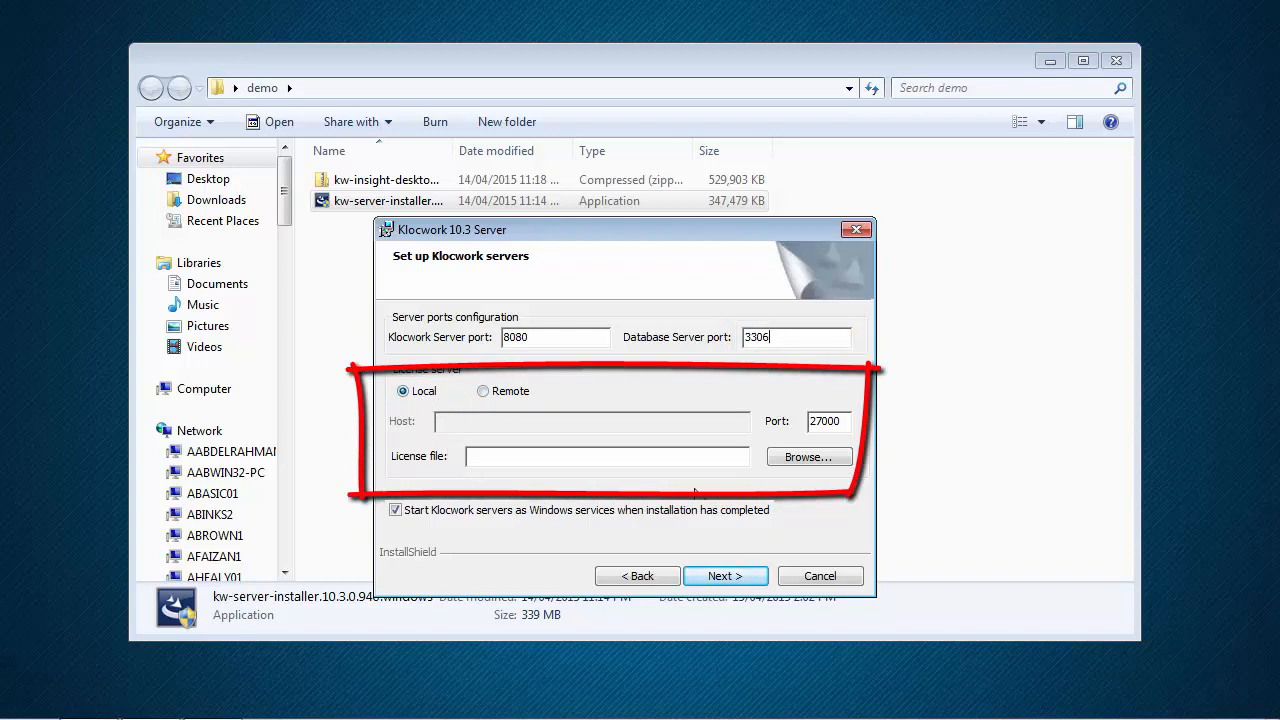
Step: Load the demo license file and start installing Klocwork 10.3 Server
left_click(810, 457)
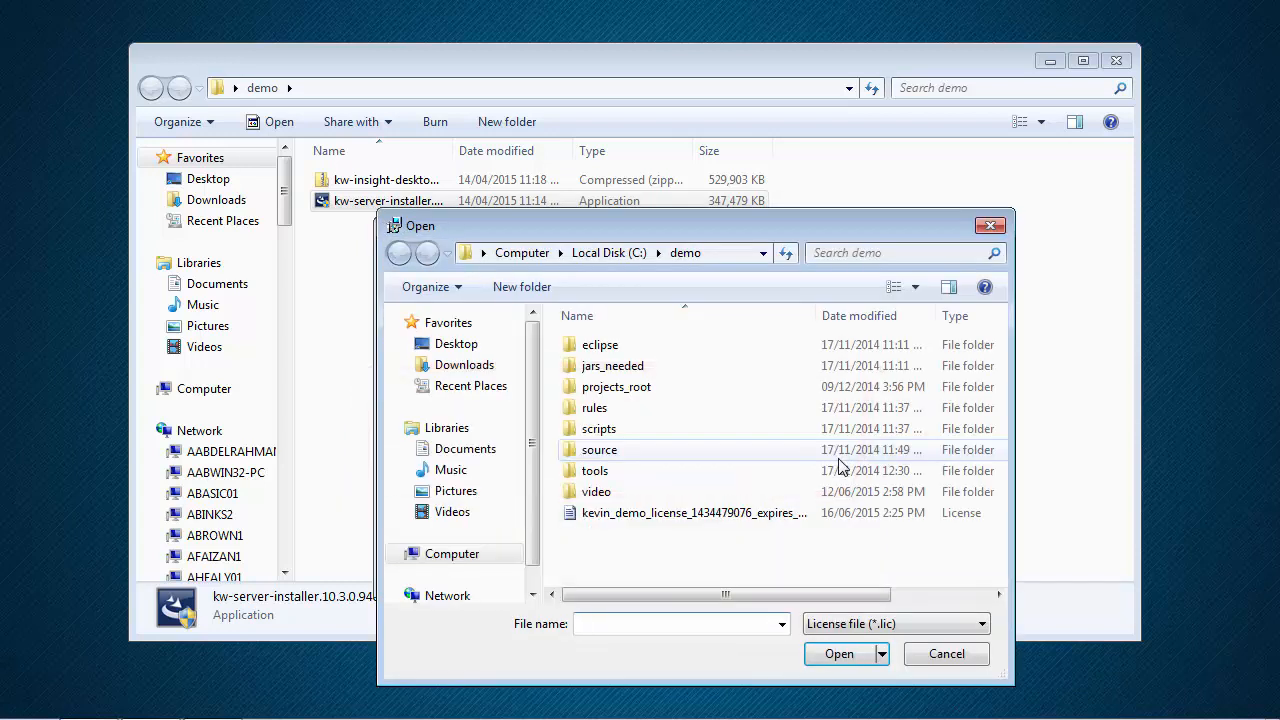
left_click(731, 514)
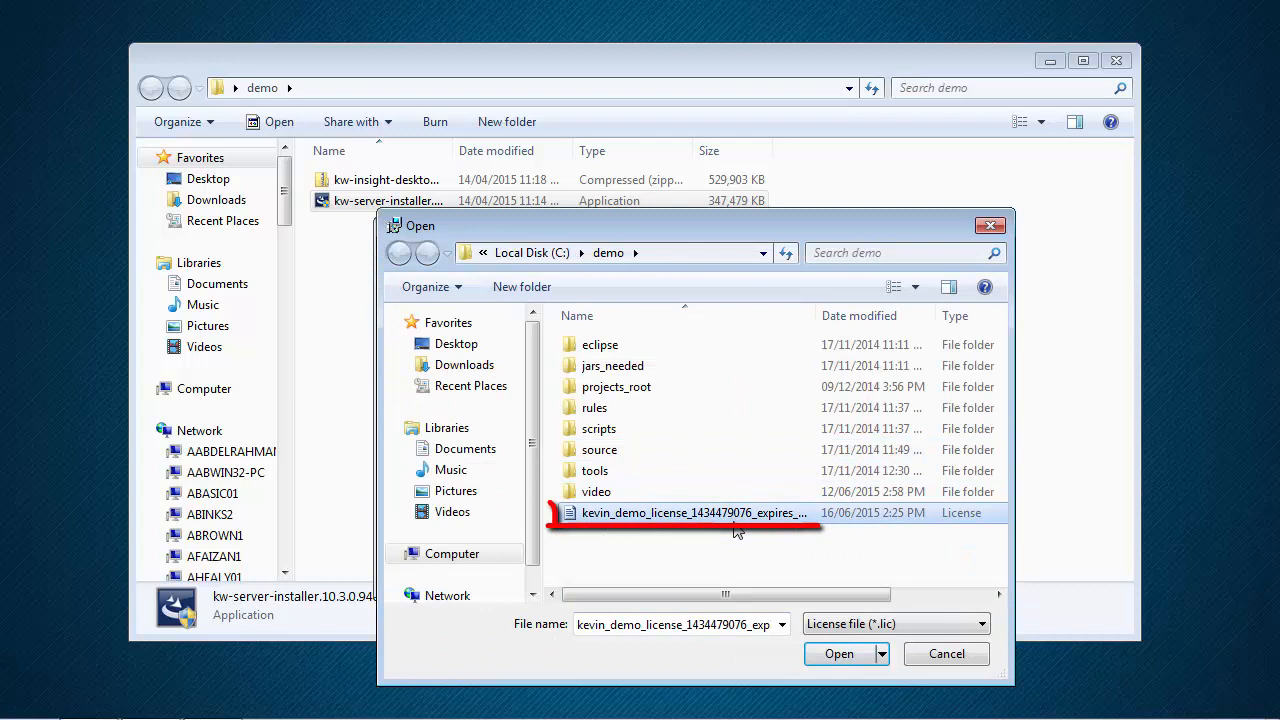
left_click(838, 654)
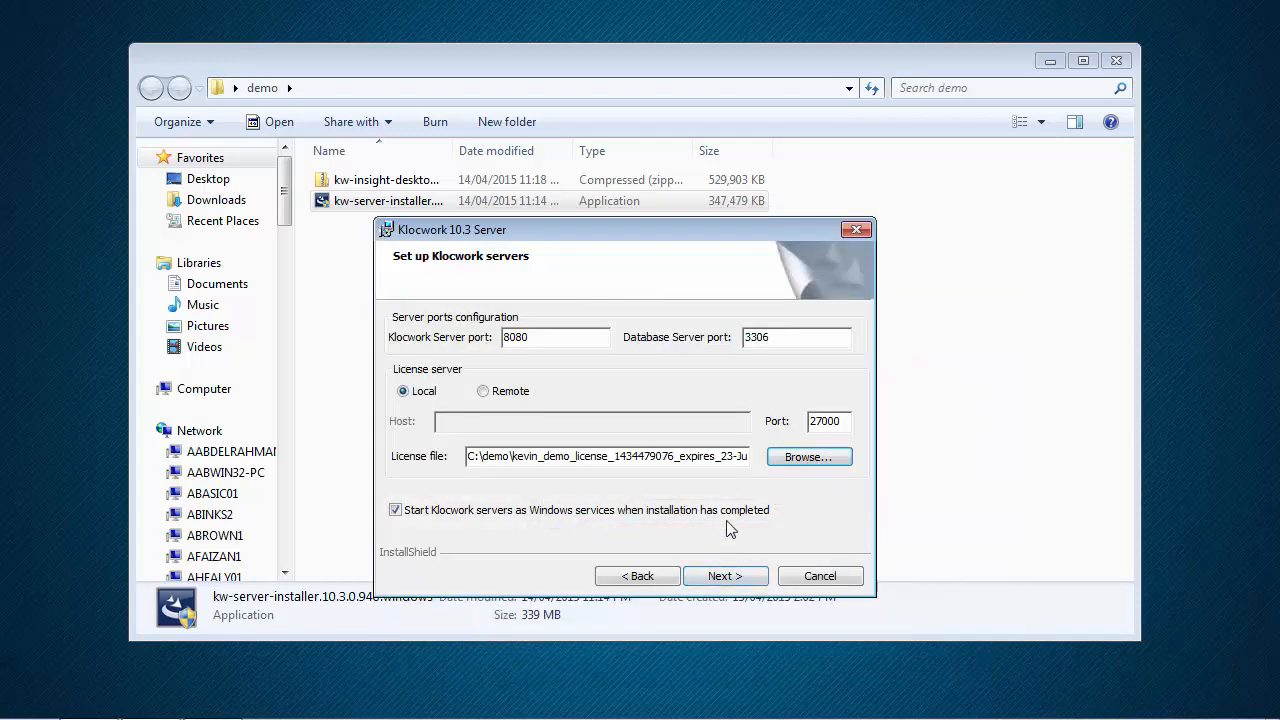
left_click(752, 578)
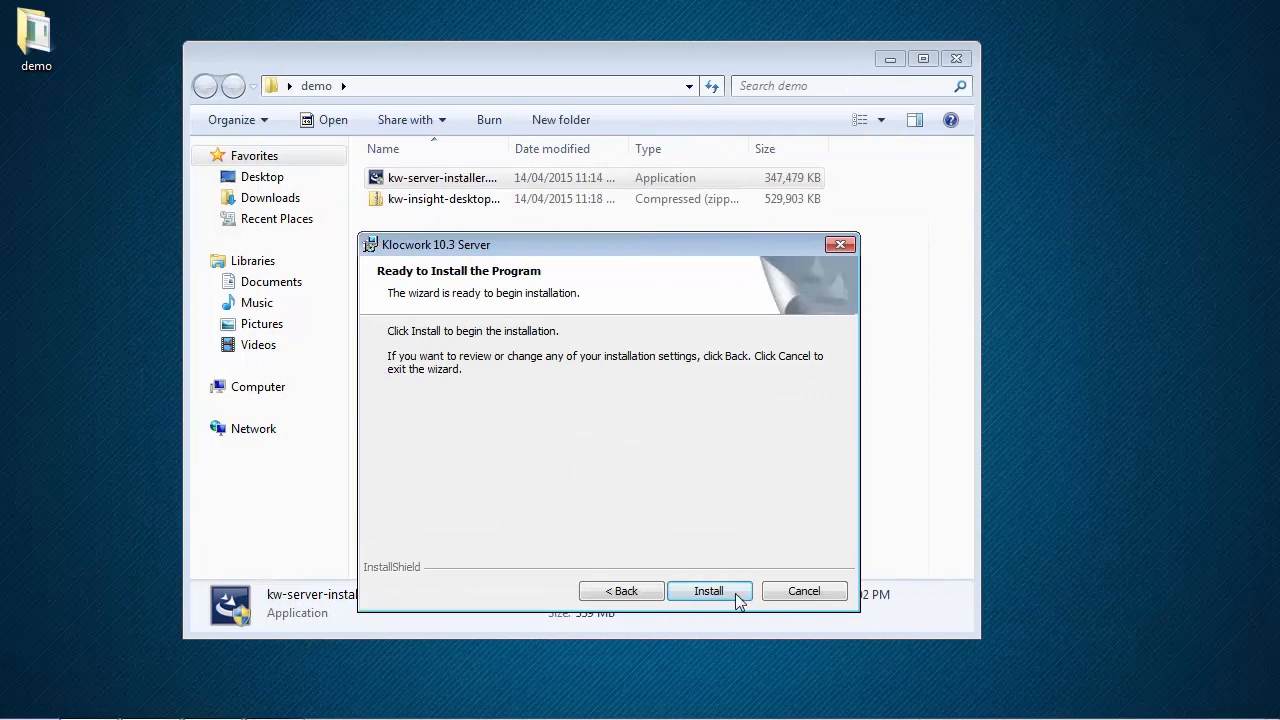
left_click(735, 593)
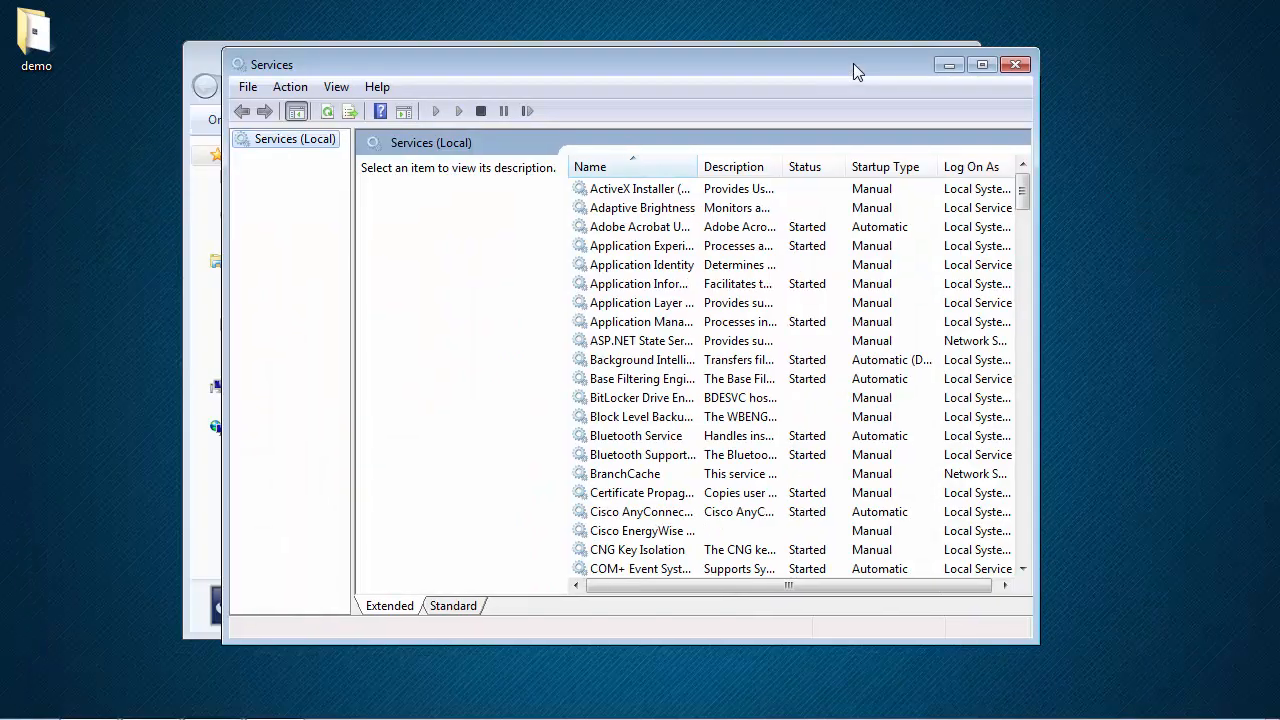
Step: Widen the Name column and refresh Klocwork 10.3 Server so both Klocwork services show Started
left_click_drag(1028, 200, 1035, 308)
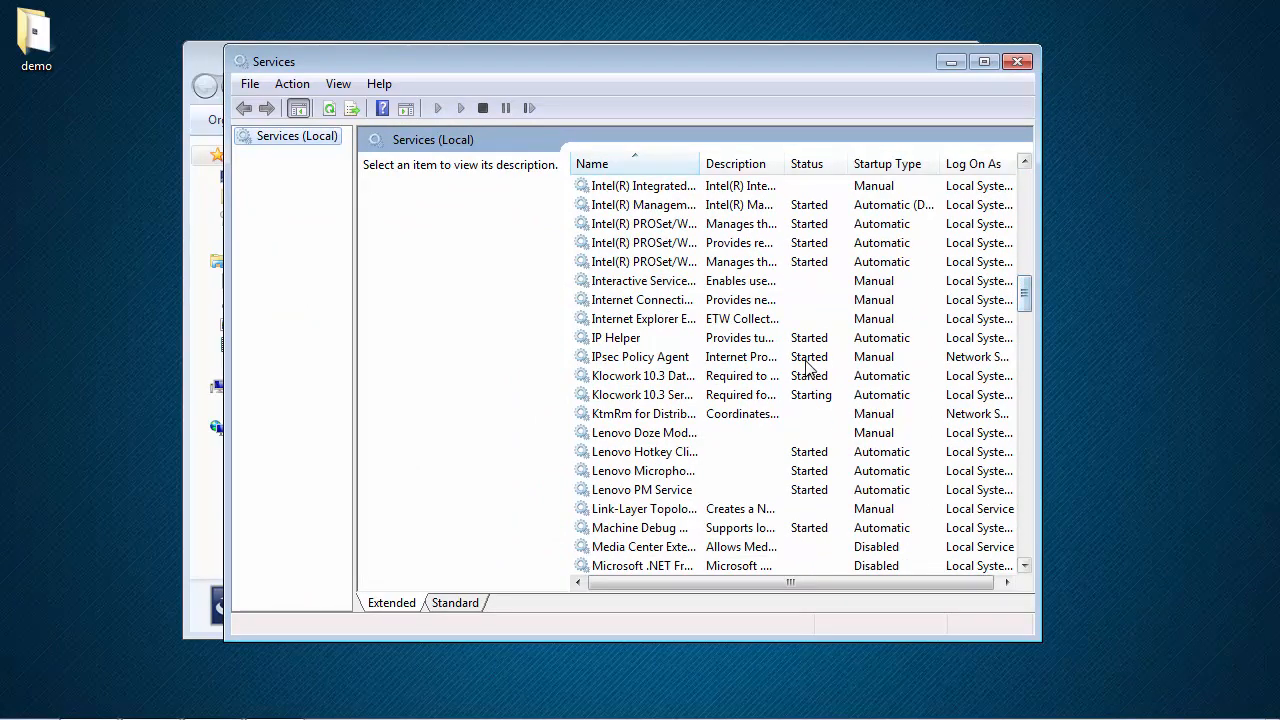
left_click(668, 382)
left_click(668, 395)
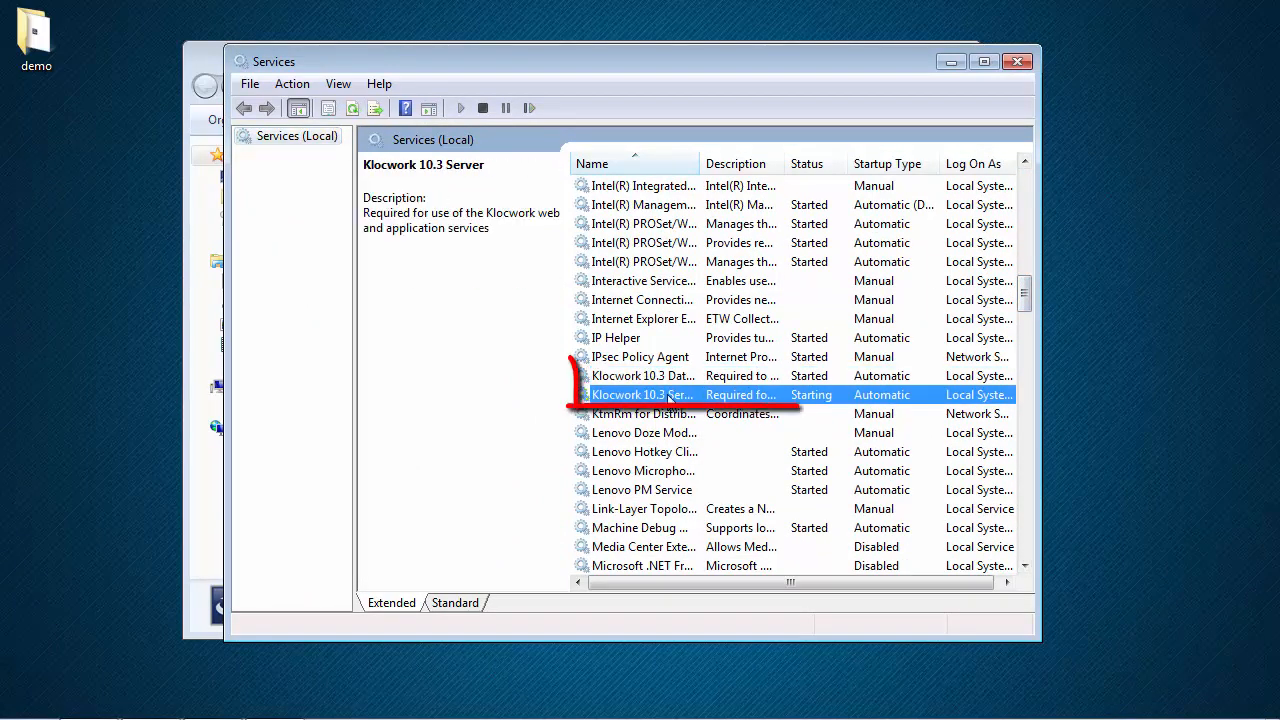
left_click_drag(703, 163, 793, 163)
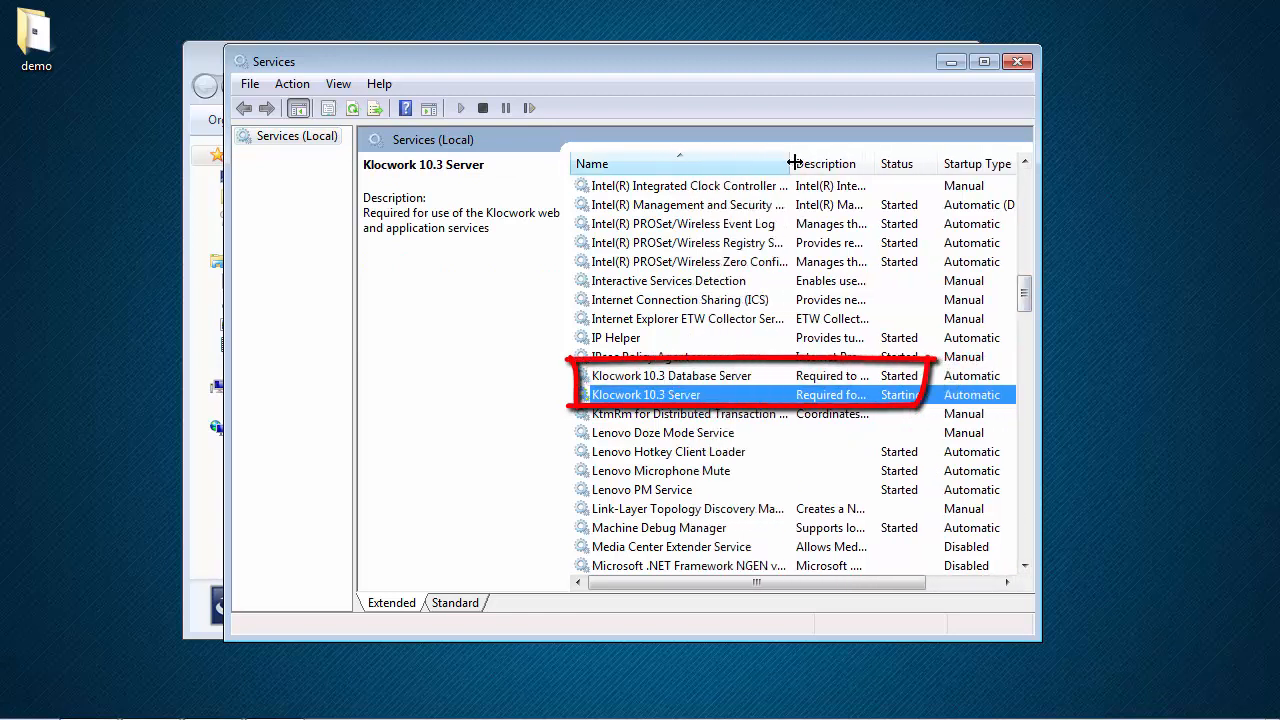
left_click(930, 378)
right_click(930, 399)
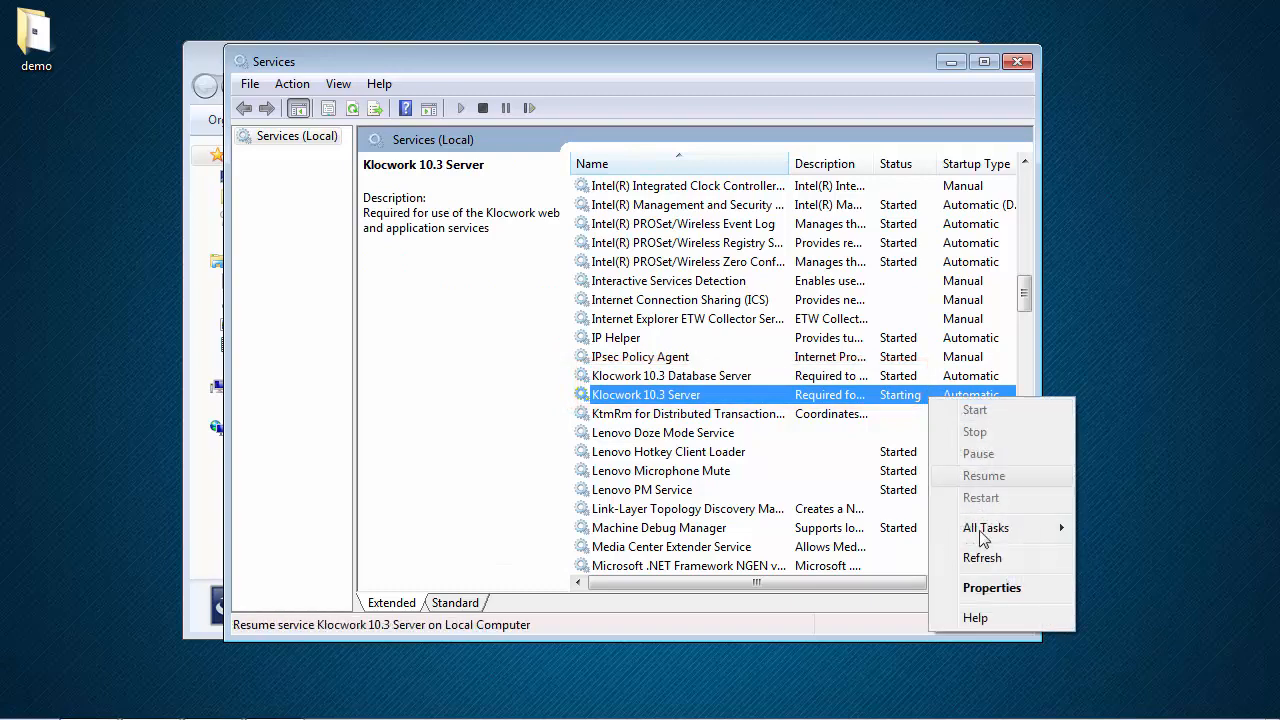
left_click(998, 565)
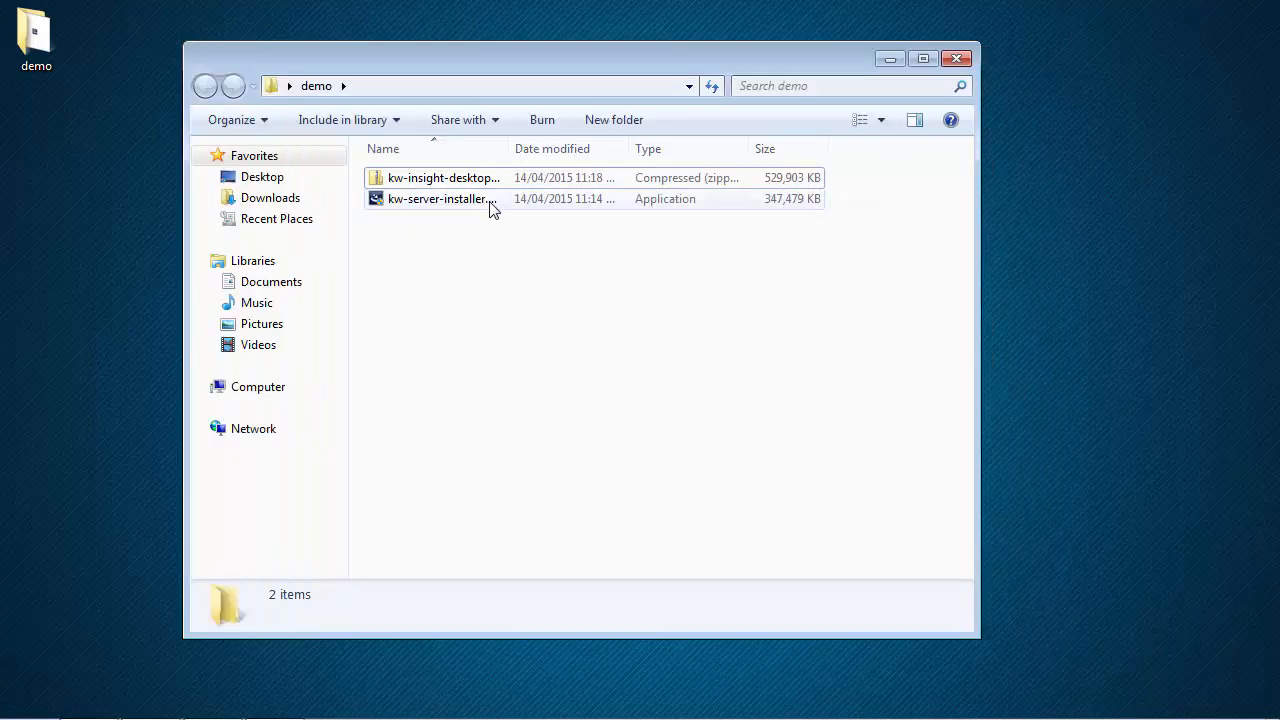
Step: Extract the kw-insight-desktop zip with 7-Zip into C:\Klocwork\Server 10.3\clients
left_click(466, 186)
right_click(466, 186)
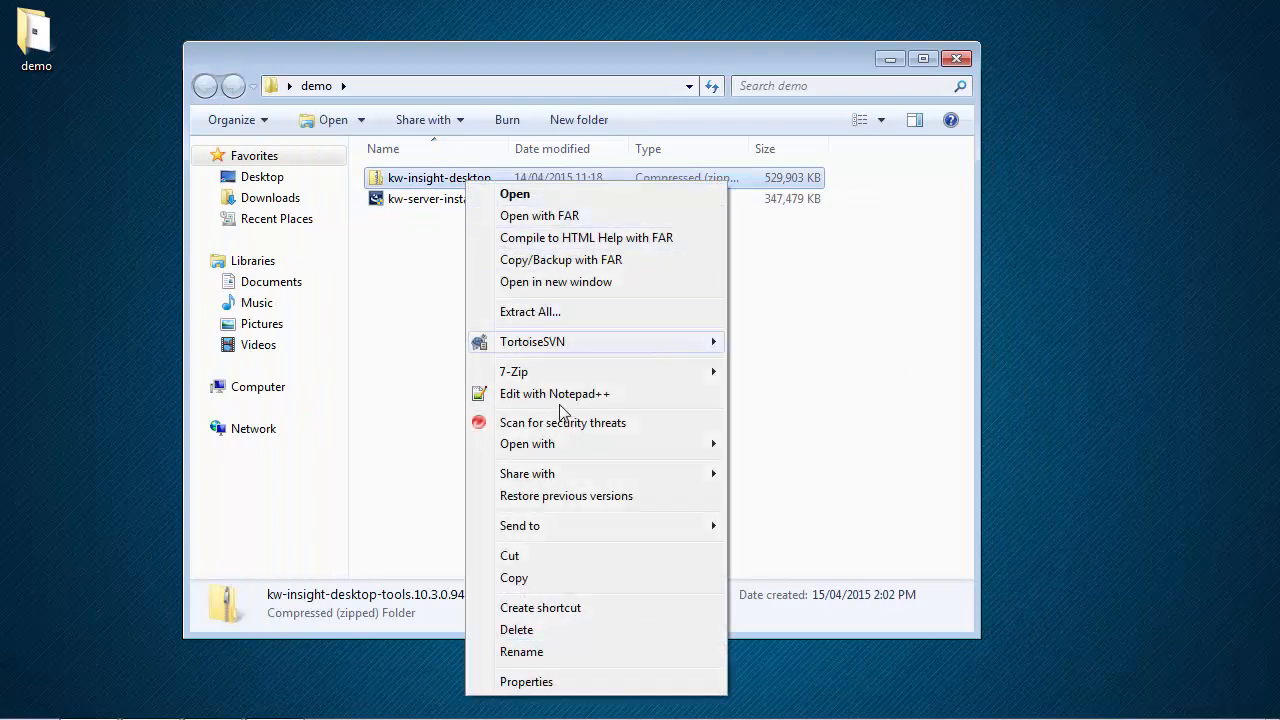
mouse_move(555, 378)
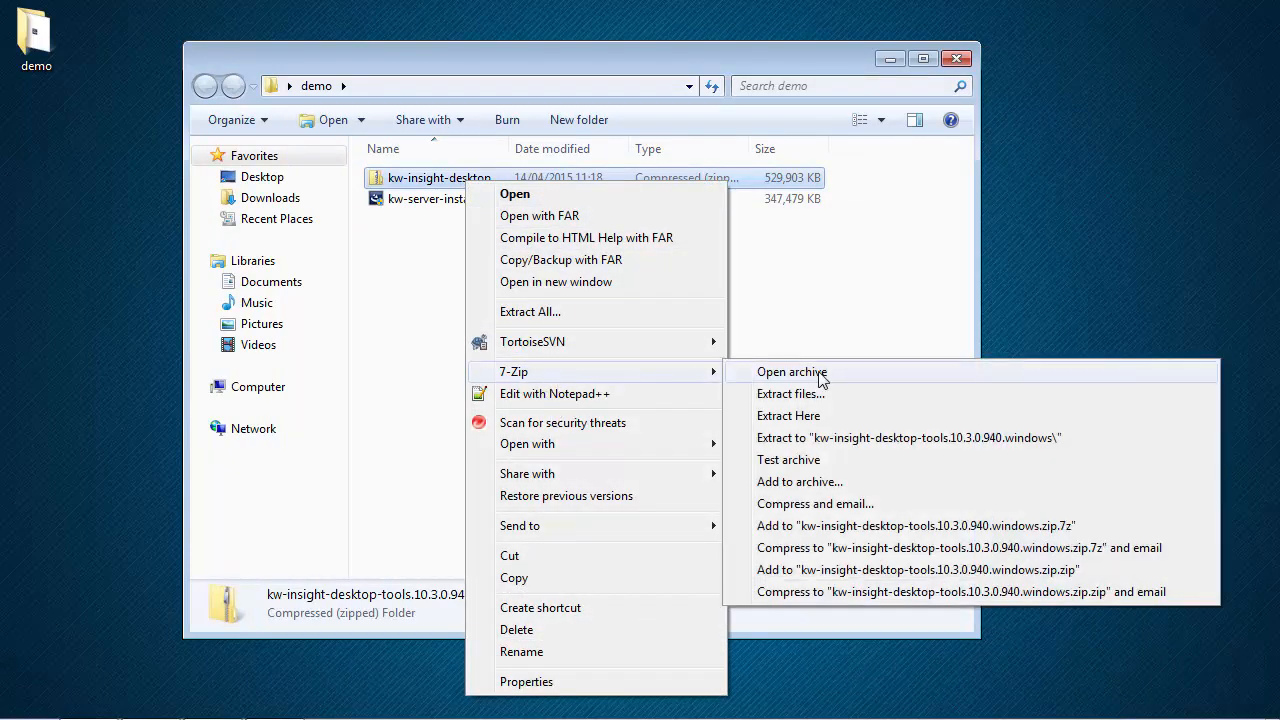
left_click(790, 394)
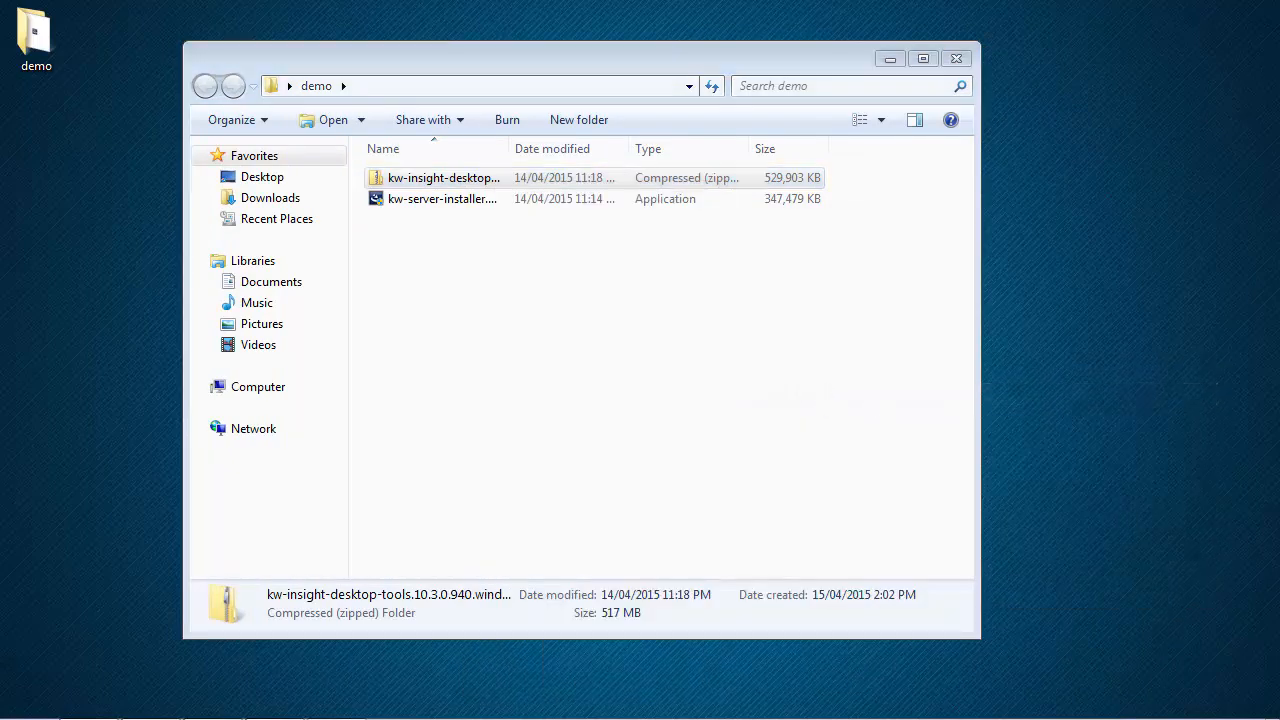
left_click_drag(975, 317, 523, 247)
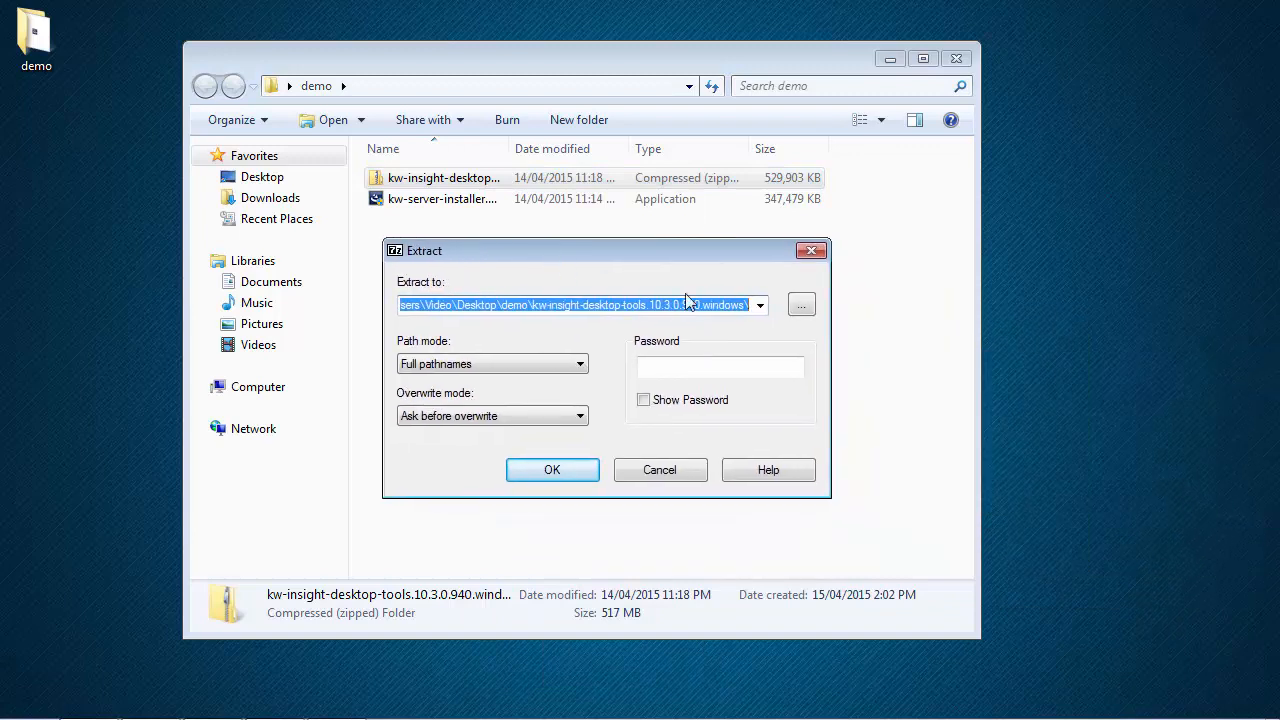
left_click(760, 305)
left_click(608, 331)
left_click(520, 305)
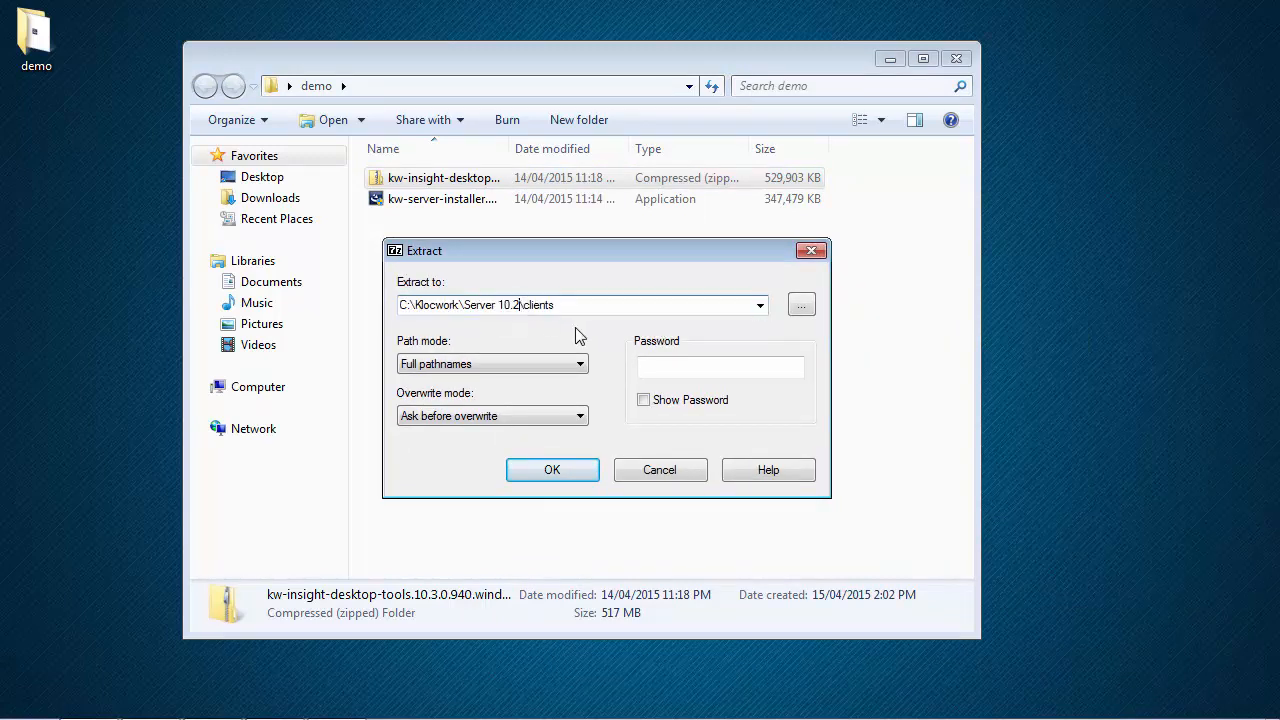
key("BackSpace")
type("3")
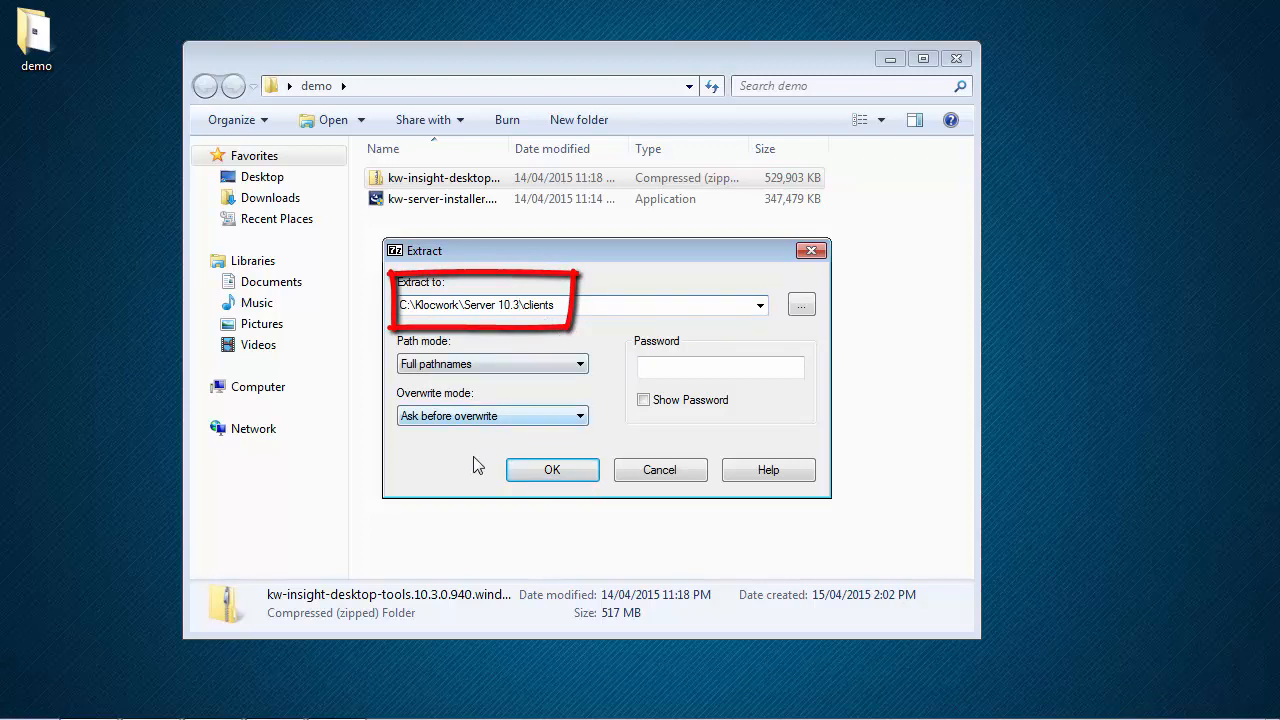
left_click(581, 470)
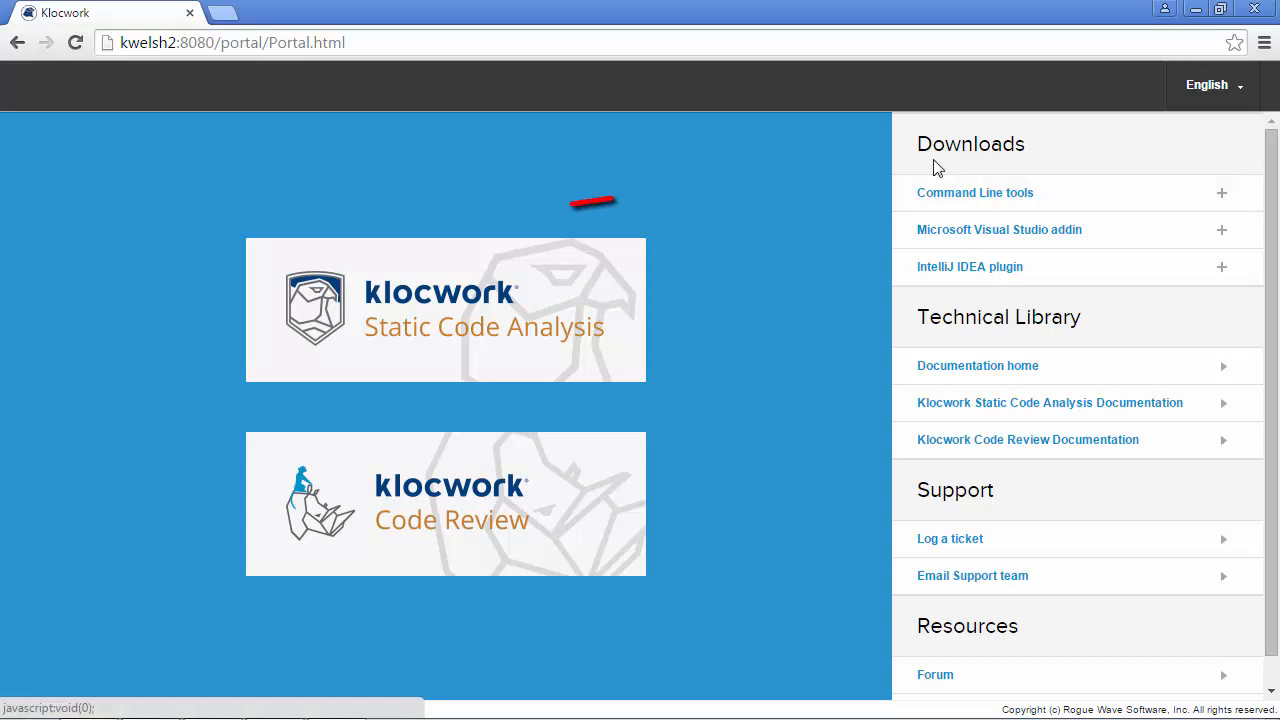
Step: Download the Windows installers for Command Line tools, the Visual Studio addin and the IntelliJ IDEA plugin
left_click(1129, 205)
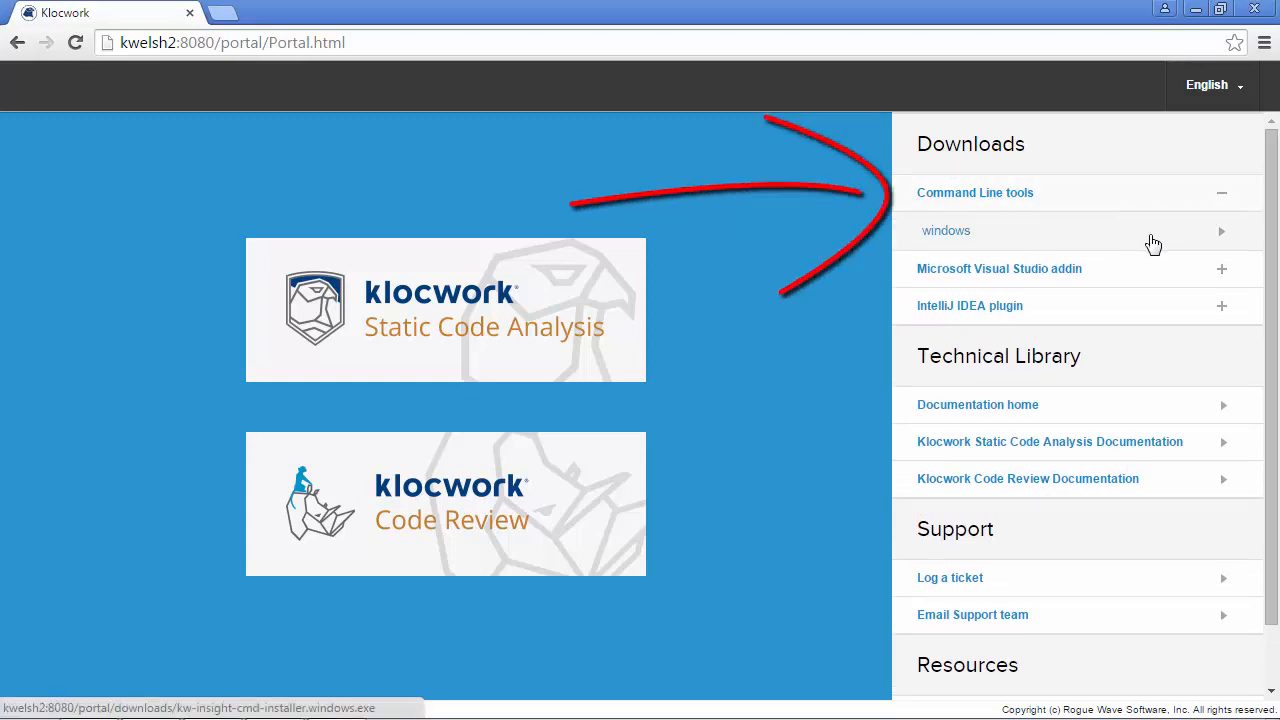
left_click(1145, 247)
left_click(1114, 268)
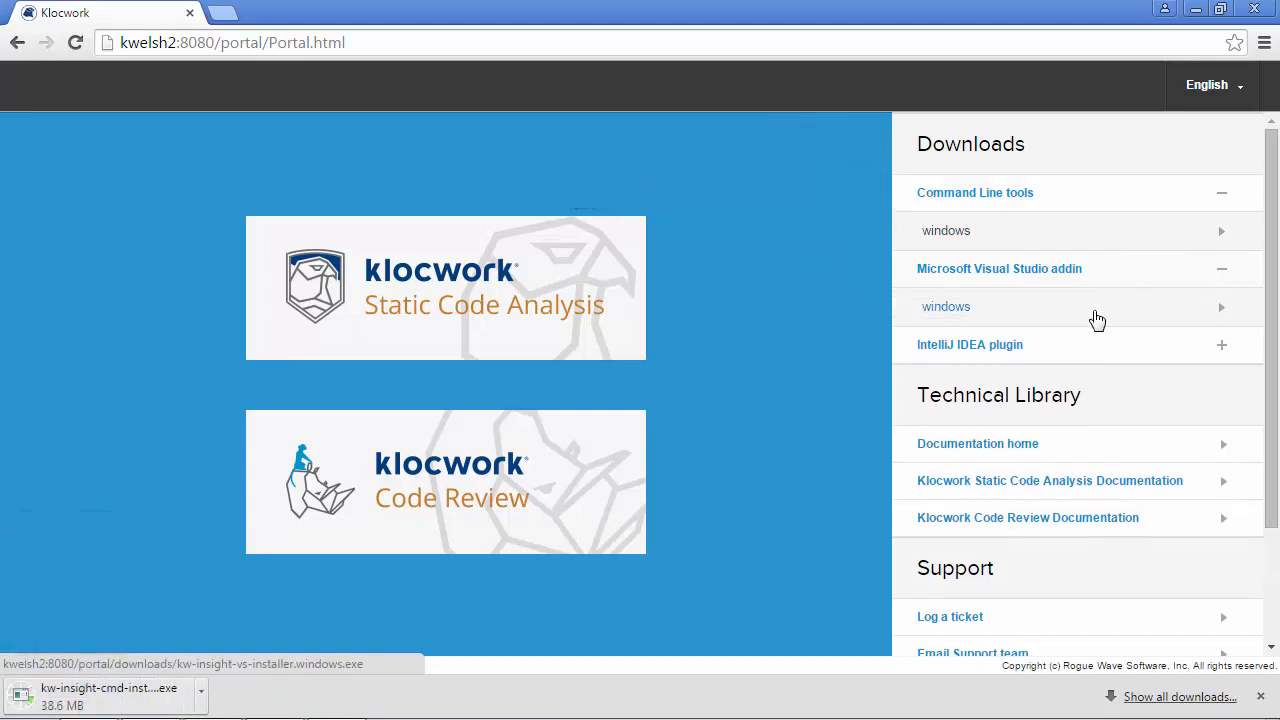
left_click(1097, 312)
left_click(1068, 352)
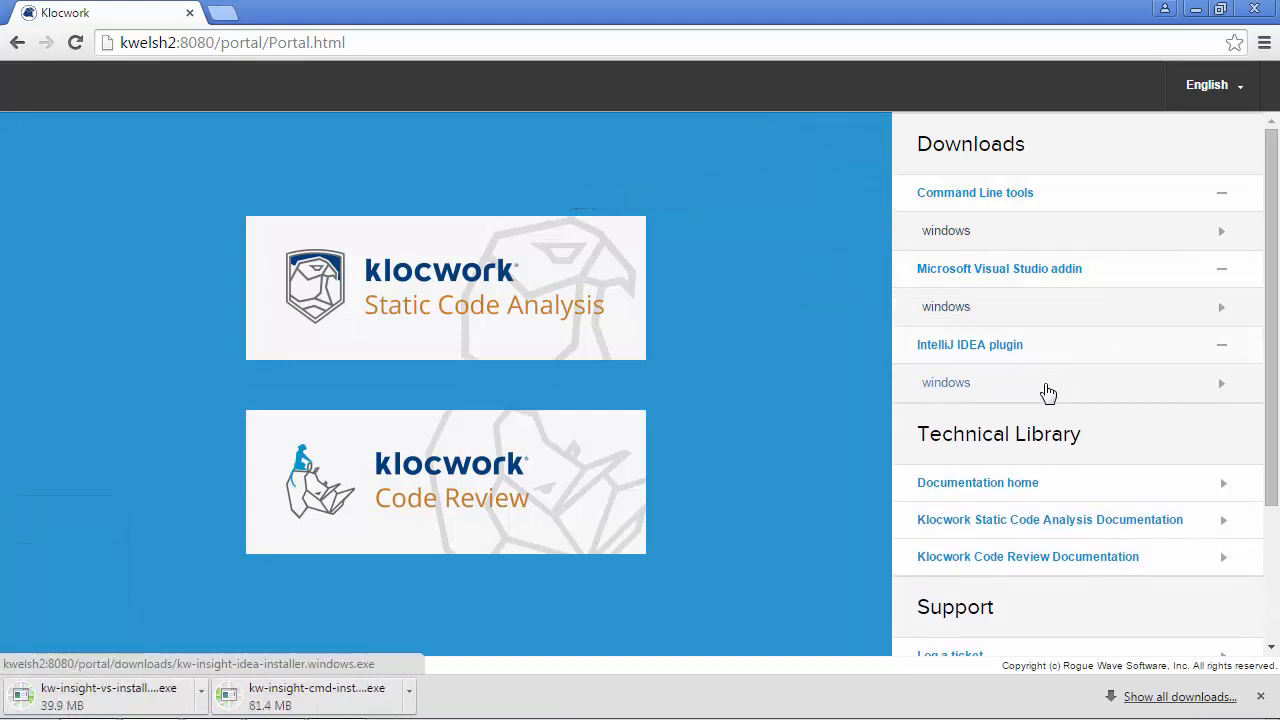
left_click(1050, 392)
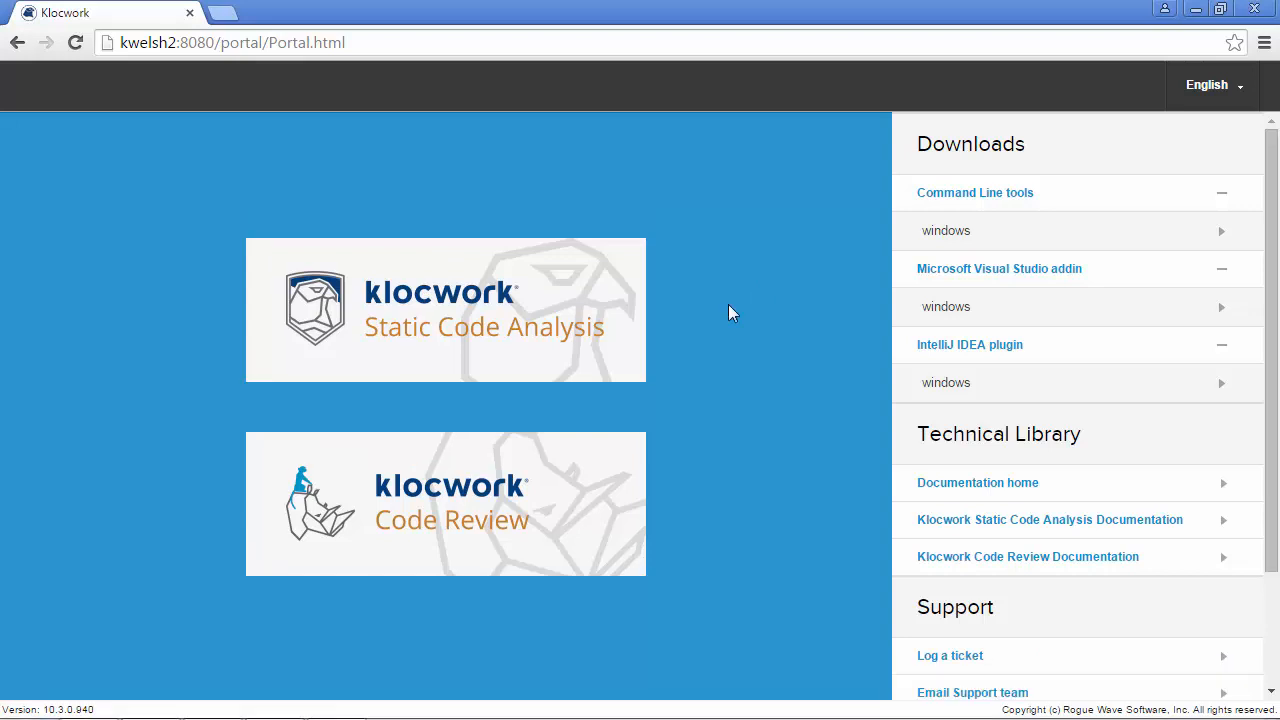
mouse_move(45, 718)
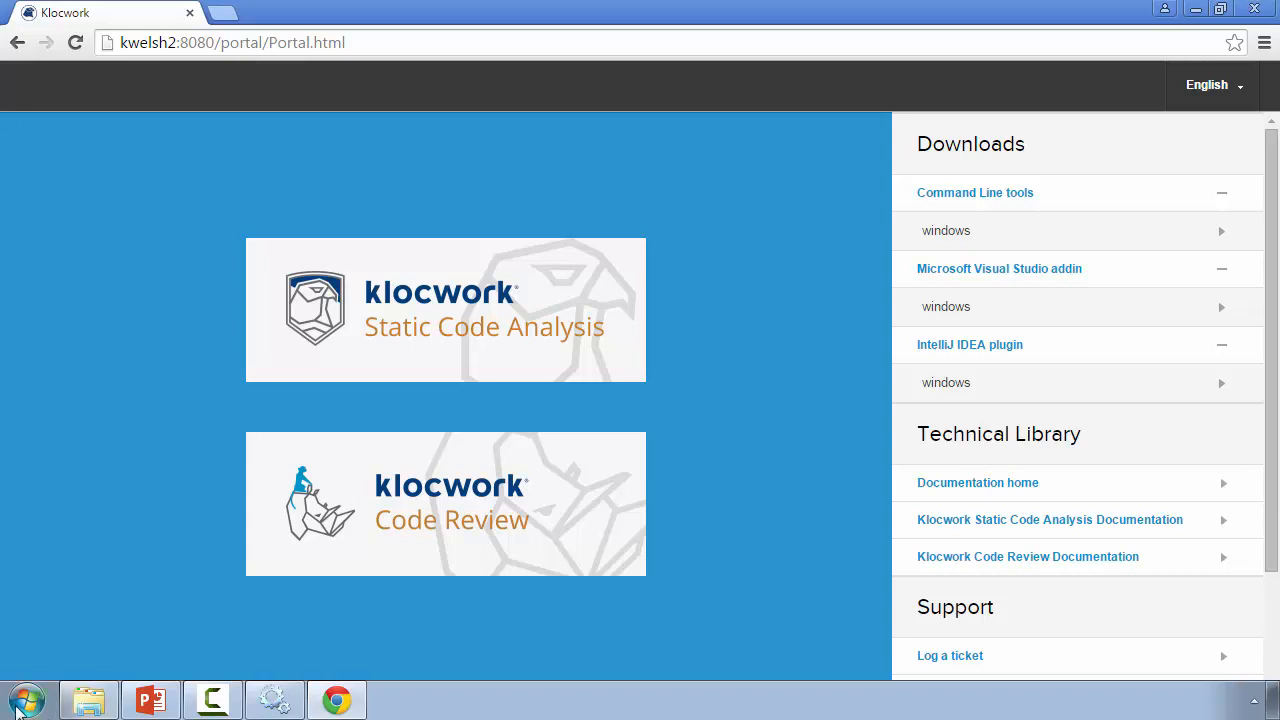
Step: Launch Klocwork Security Configuration from the Klocwork 10.3 program group
left_click(30, 702)
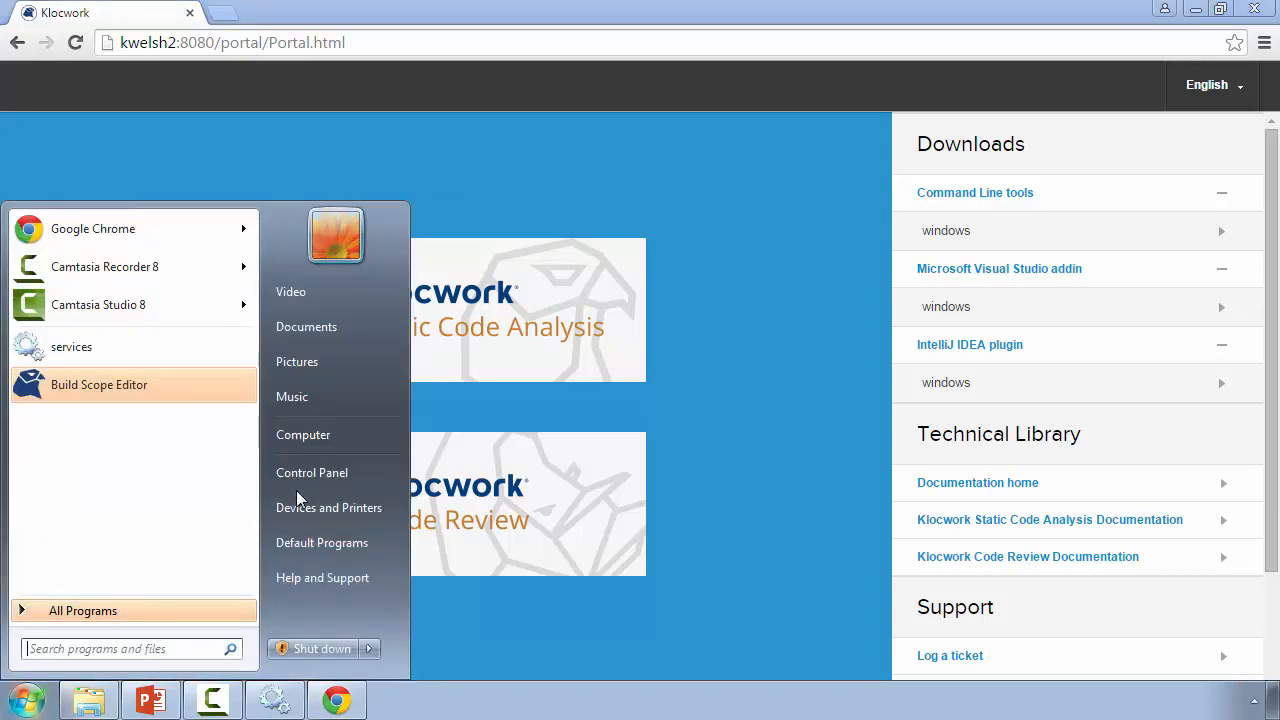
left_click(133, 612)
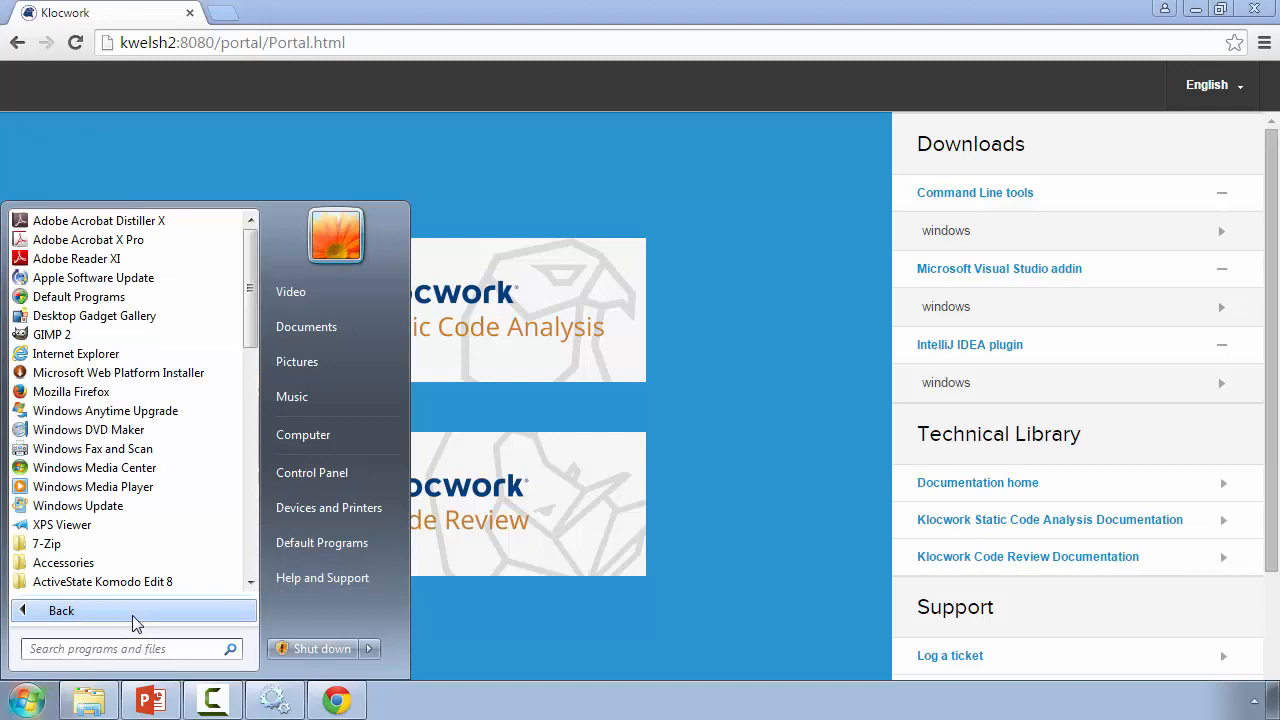
scroll(145, 508, "down", 6)
left_click(140, 507)
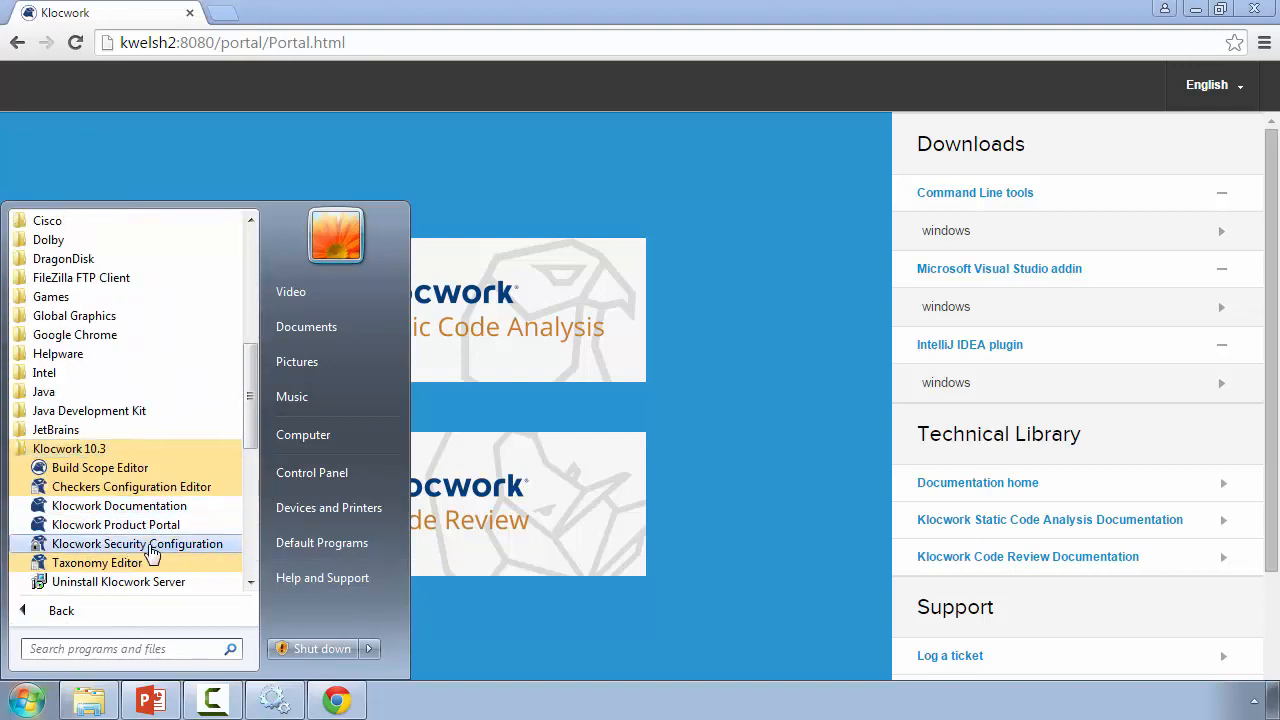
left_click(228, 553)
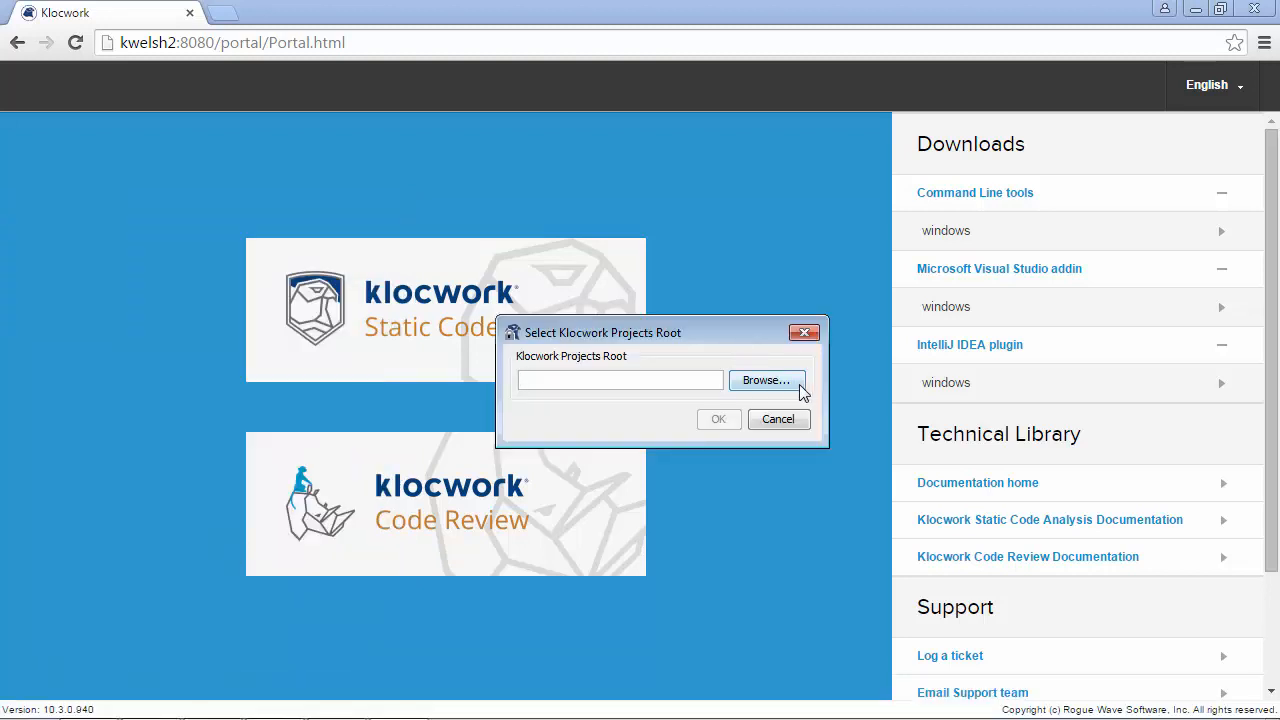
Step: Set the projects root to C:\Klocwork\Server 10.3\projects_root
left_click(801, 388)
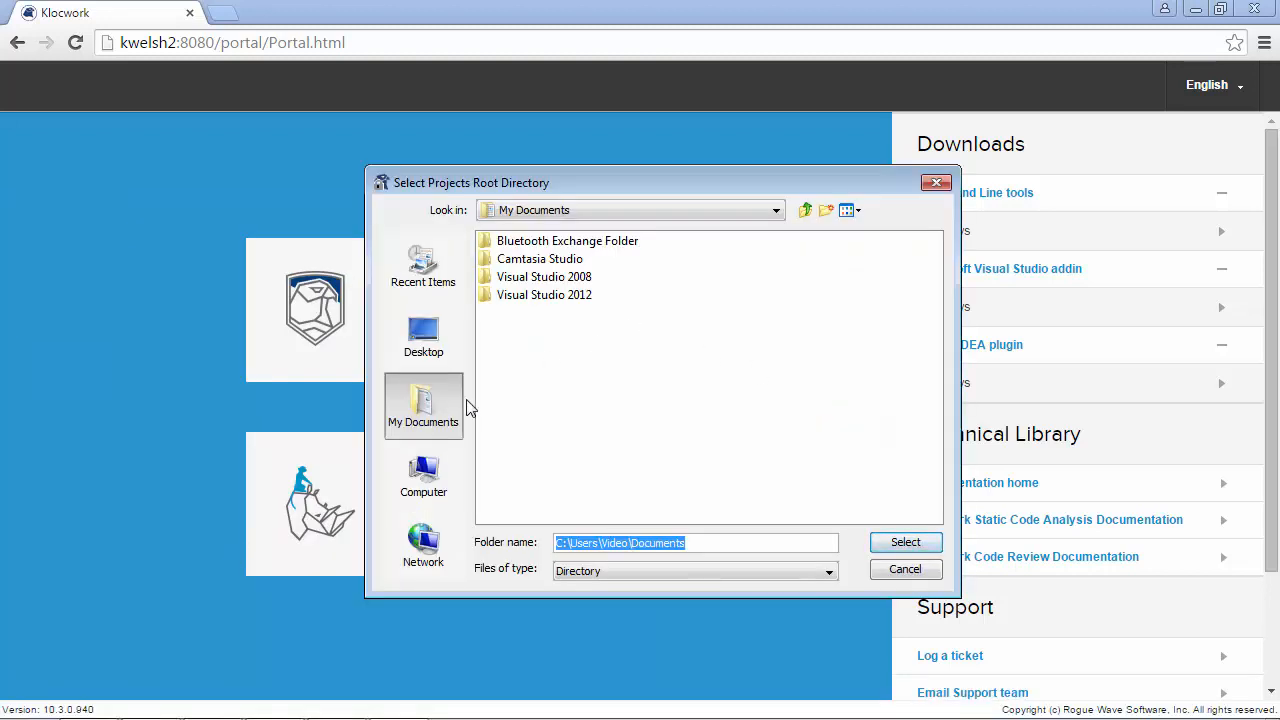
left_click(423, 474)
left_click(530, 243)
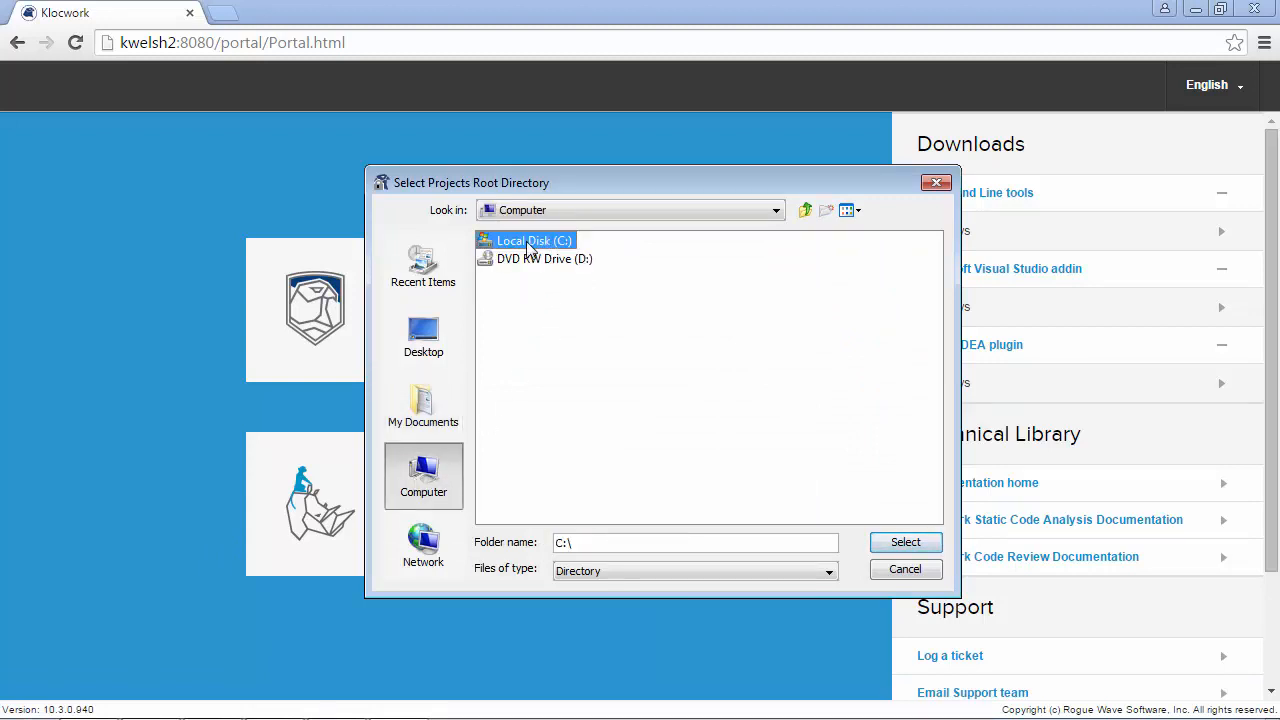
double_click(530, 243)
double_click(537, 335)
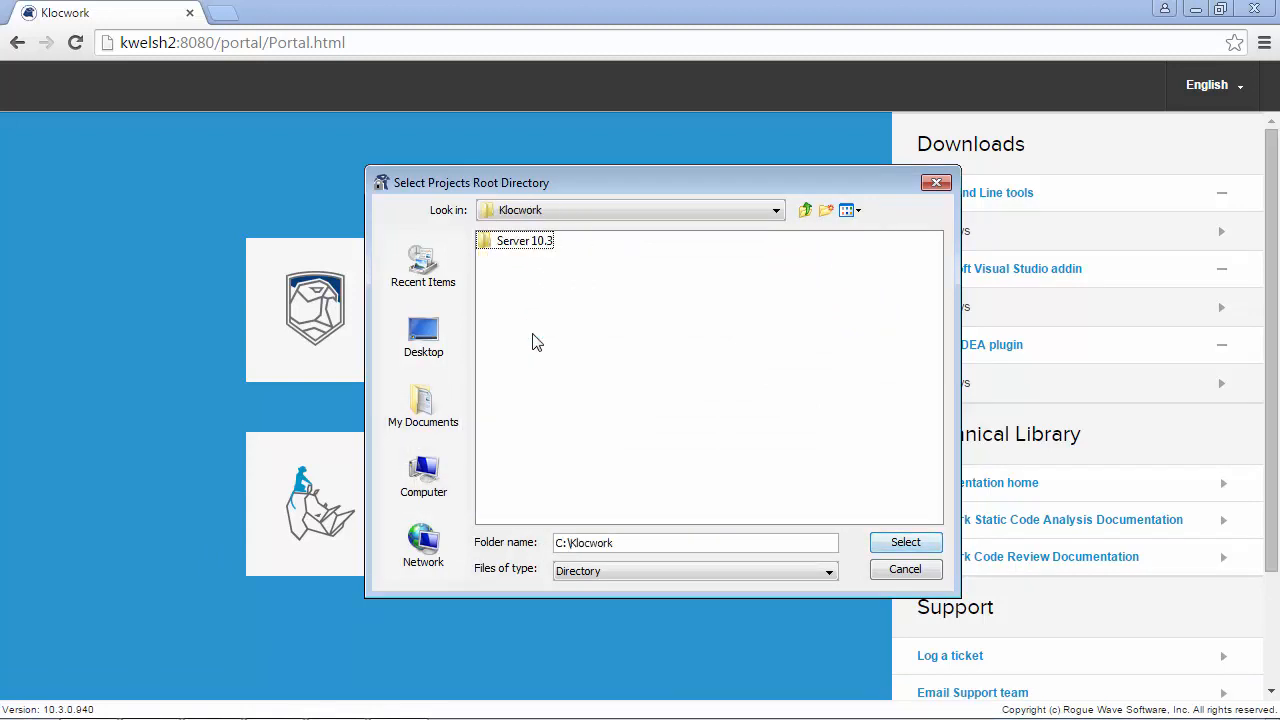
double_click(532, 246)
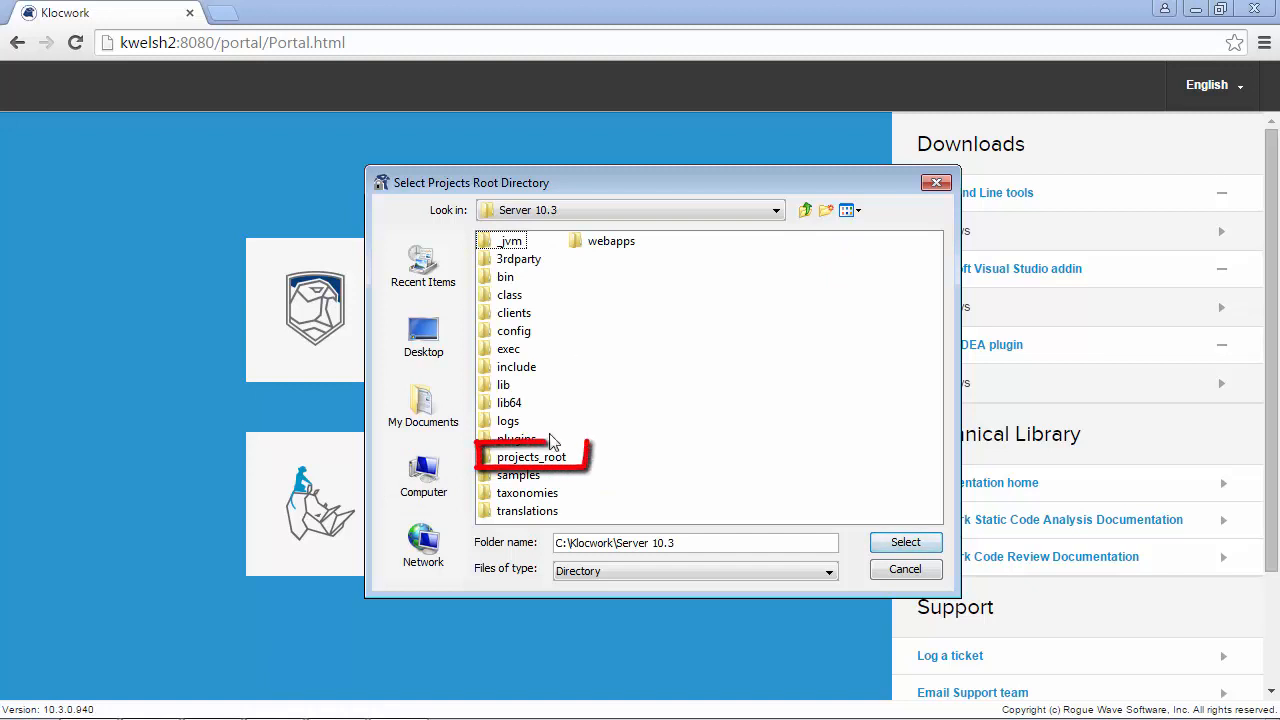
left_click(535, 457)
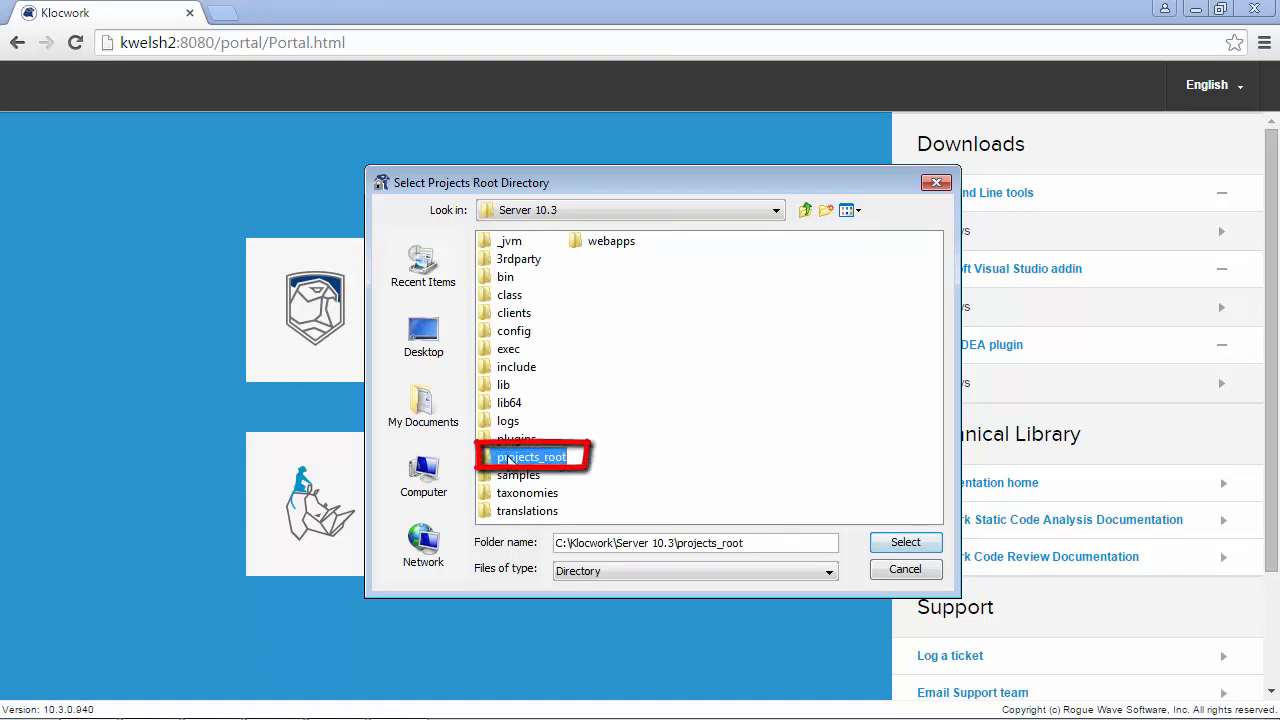
left_click(905, 542)
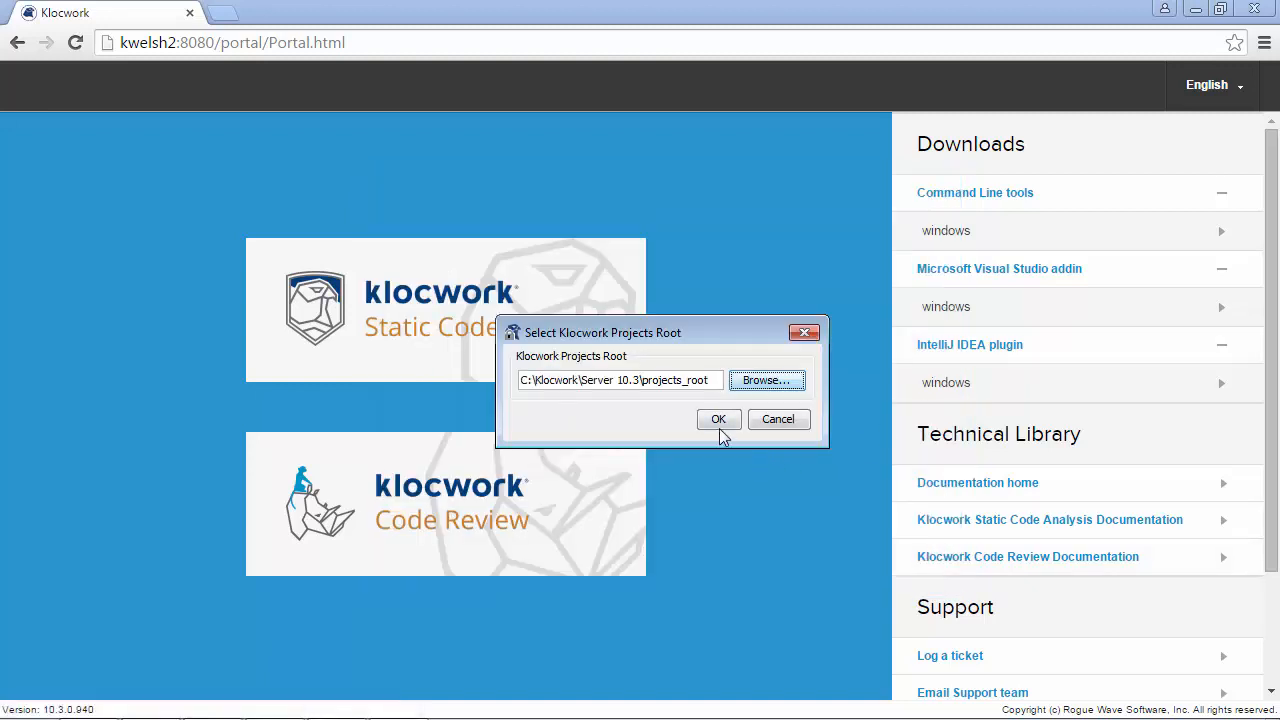
left_click(718, 420)
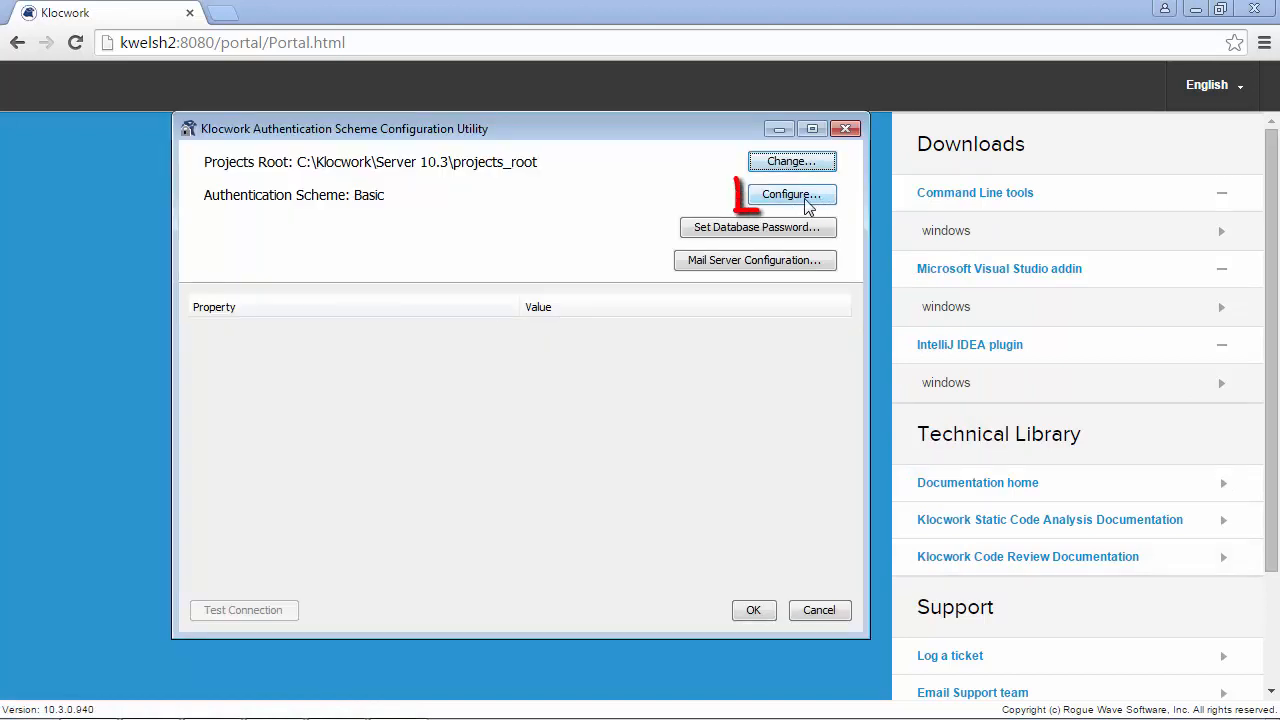
Step: Switch the access control method to LDAP
left_click(808, 200)
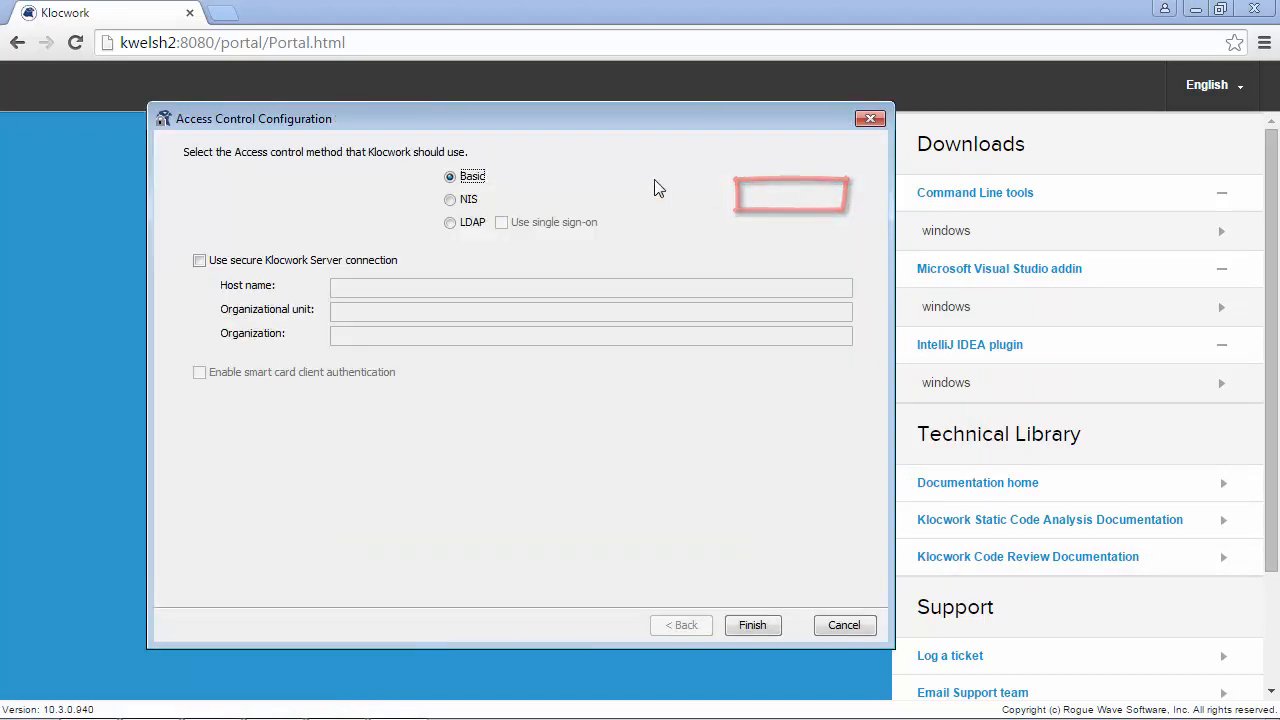
left_click(450, 222)
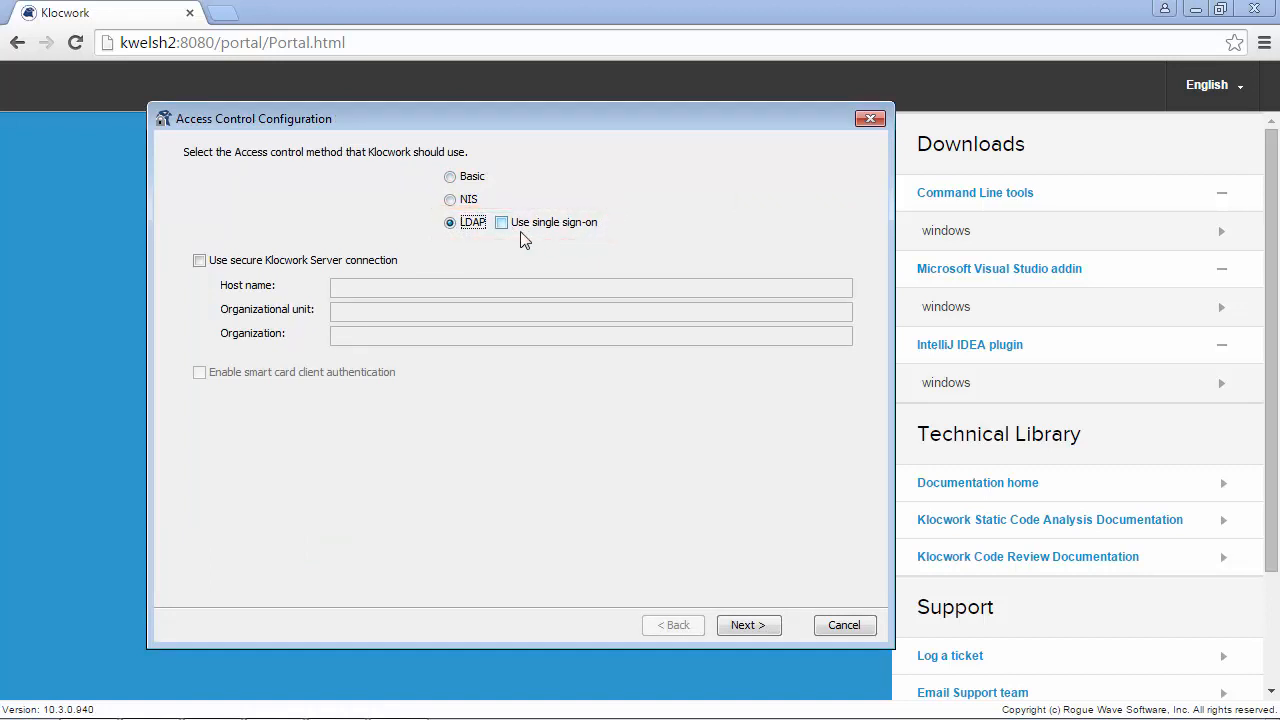
left_click(748, 625)
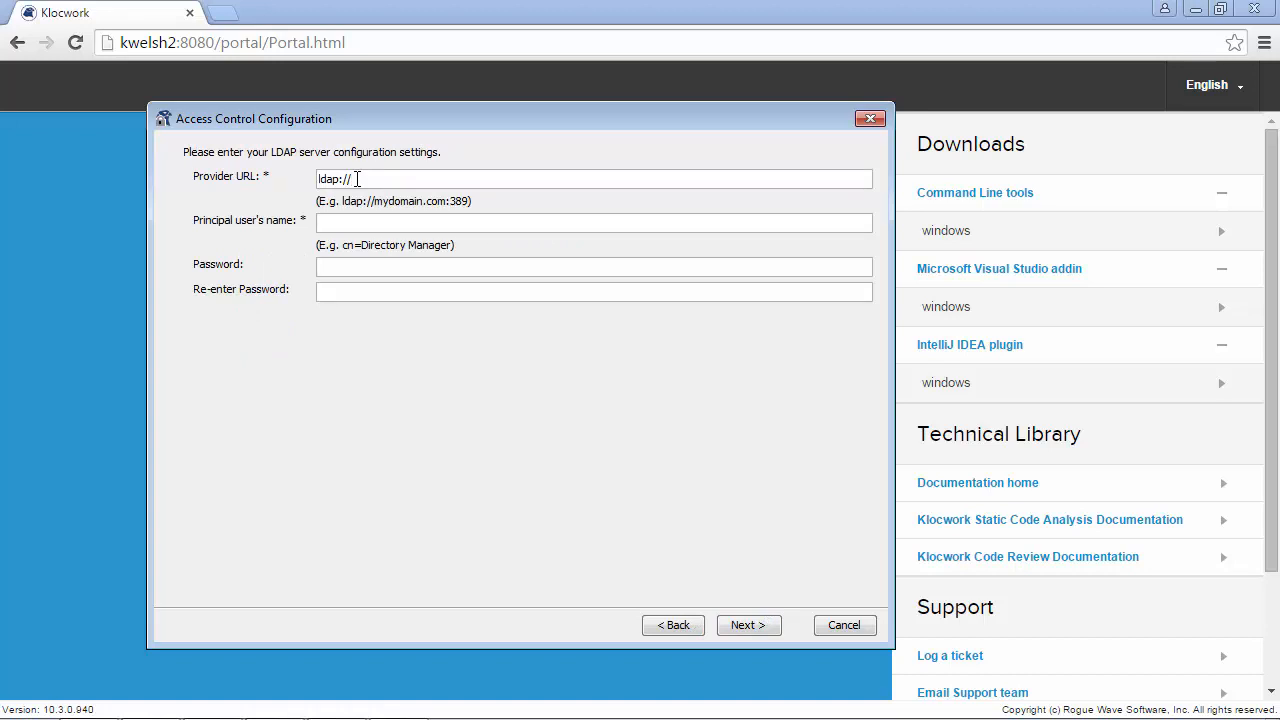
Step: Enter provider URL ldap://10.0.0.7:389 and the principal user's name, then detect the Active Directory settings
type("10.0.0.7:389")
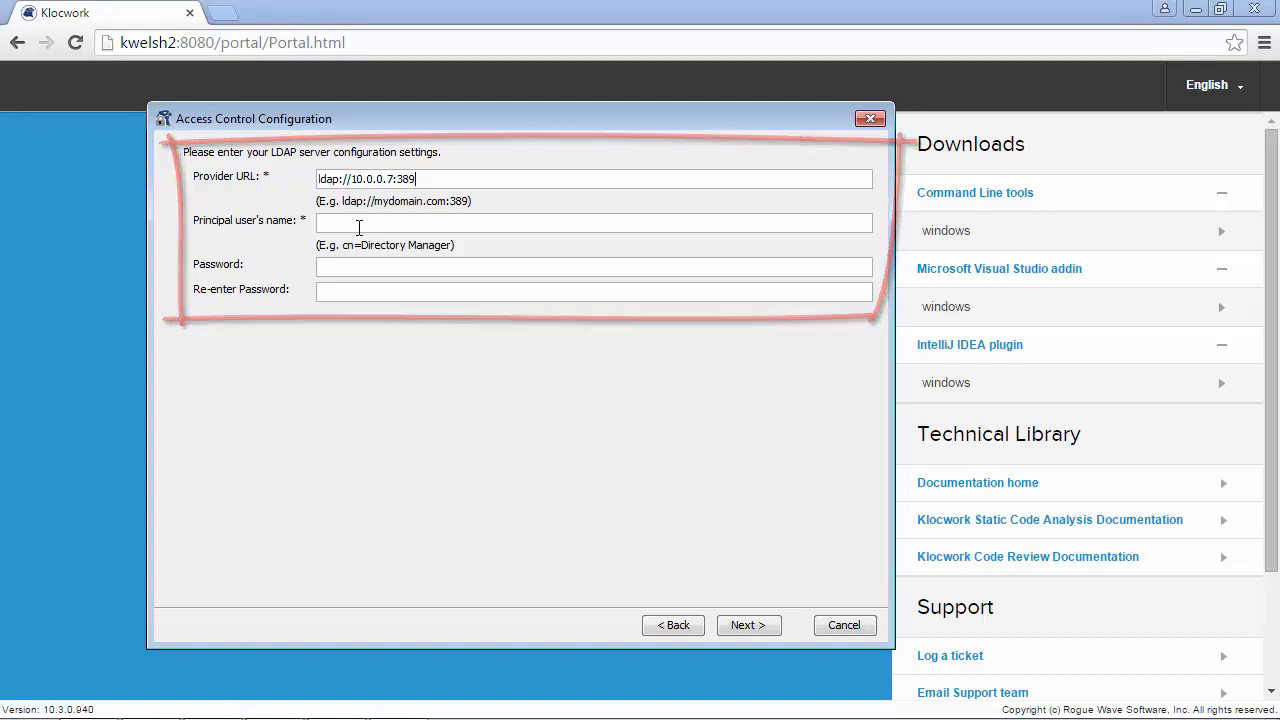
left_click(359, 227)
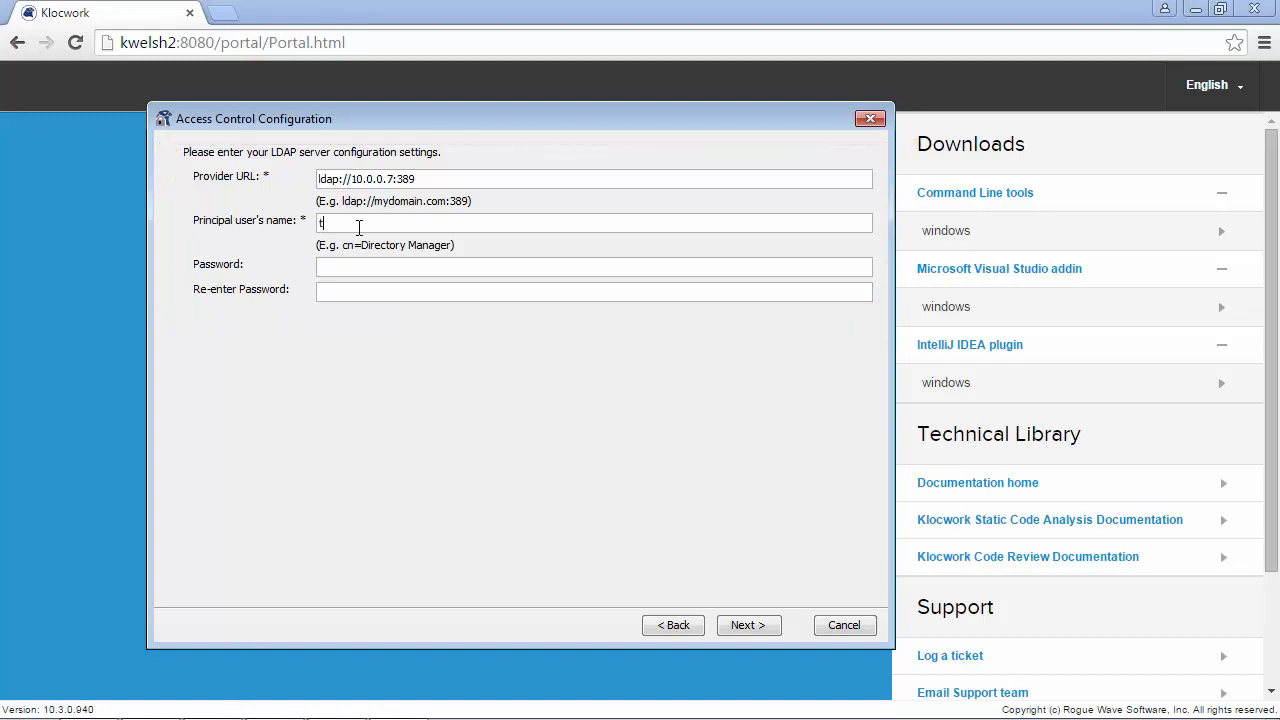
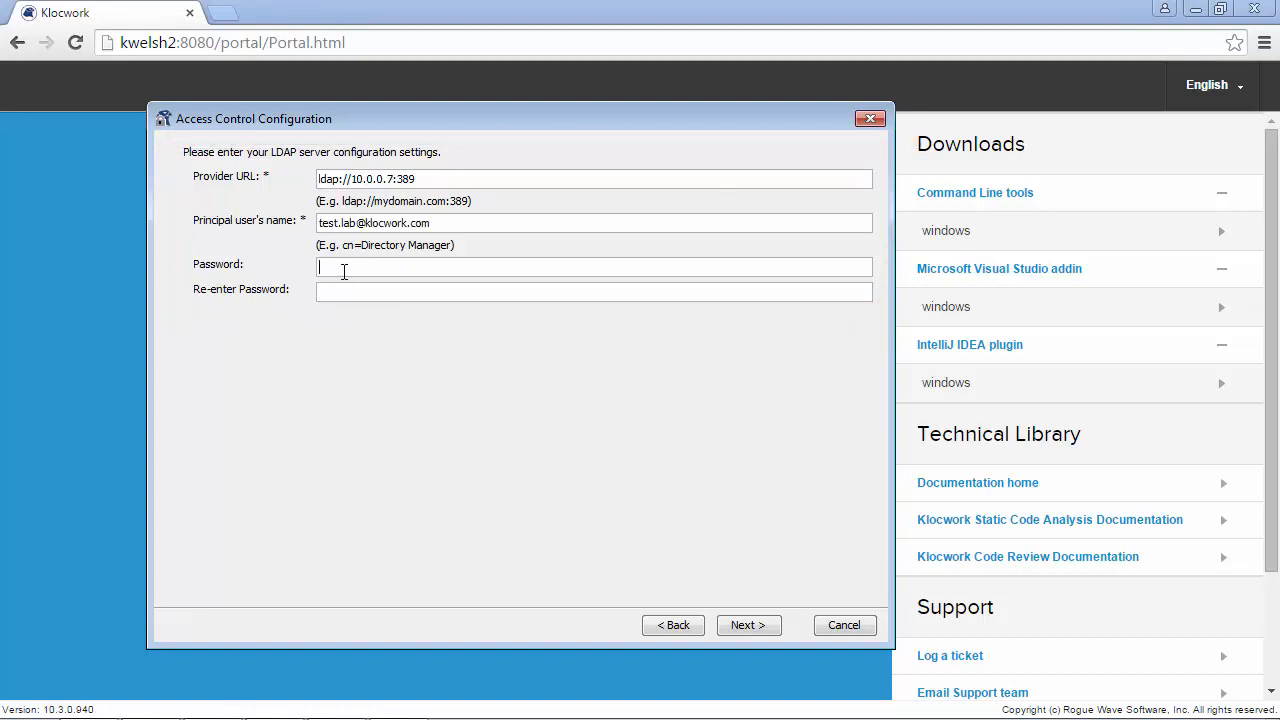
left_click(771, 628)
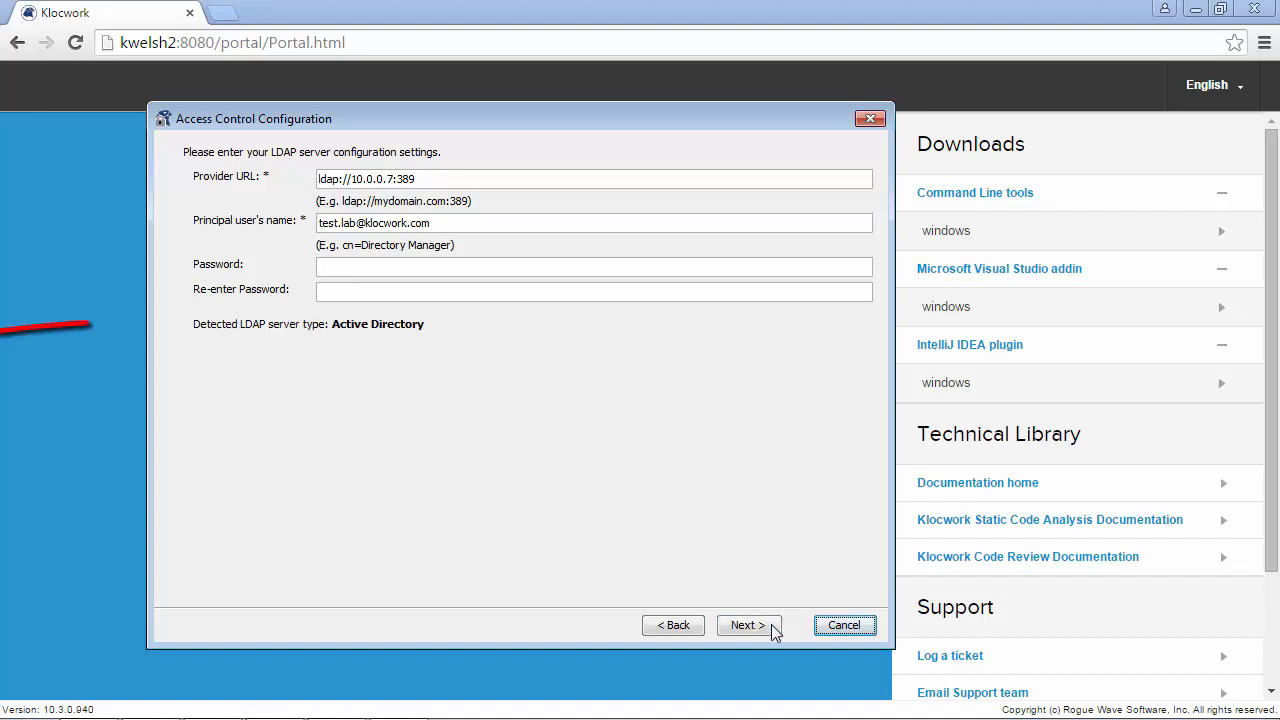
left_click(771, 628)
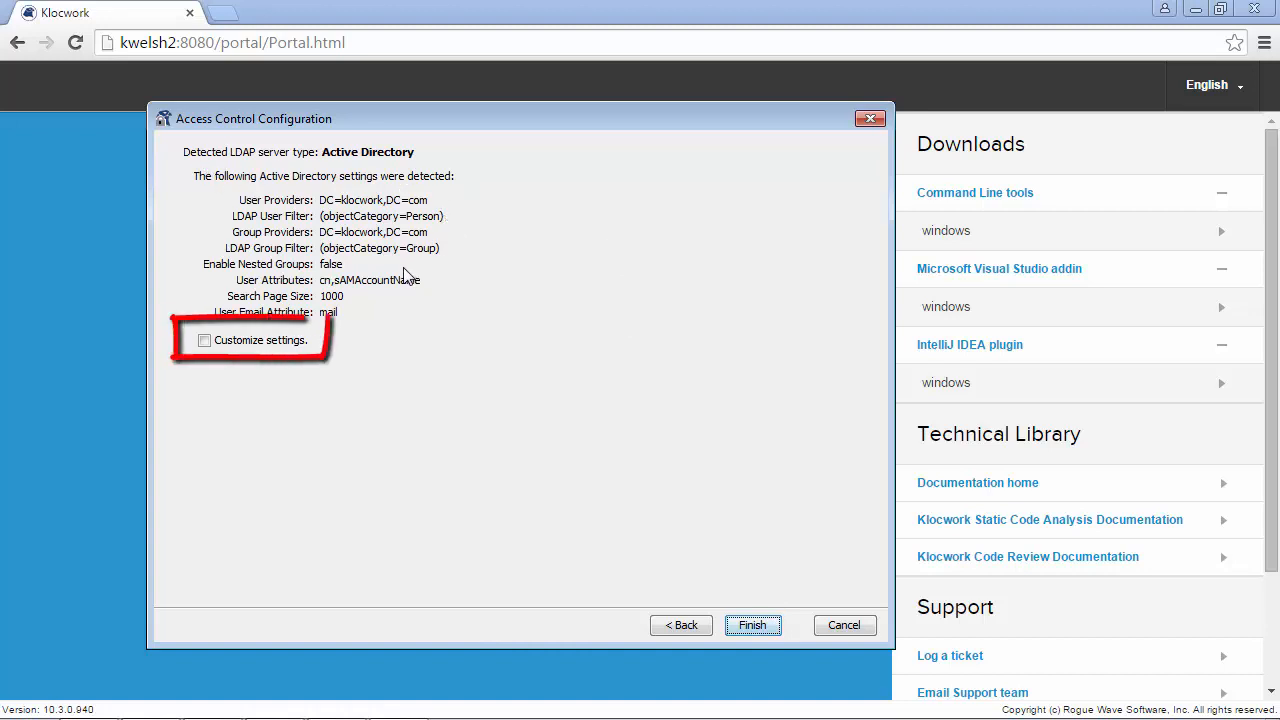
Step: Customize the detected LDAP settings and confirm the Active Directory connection test succeeds
left_click(210, 342)
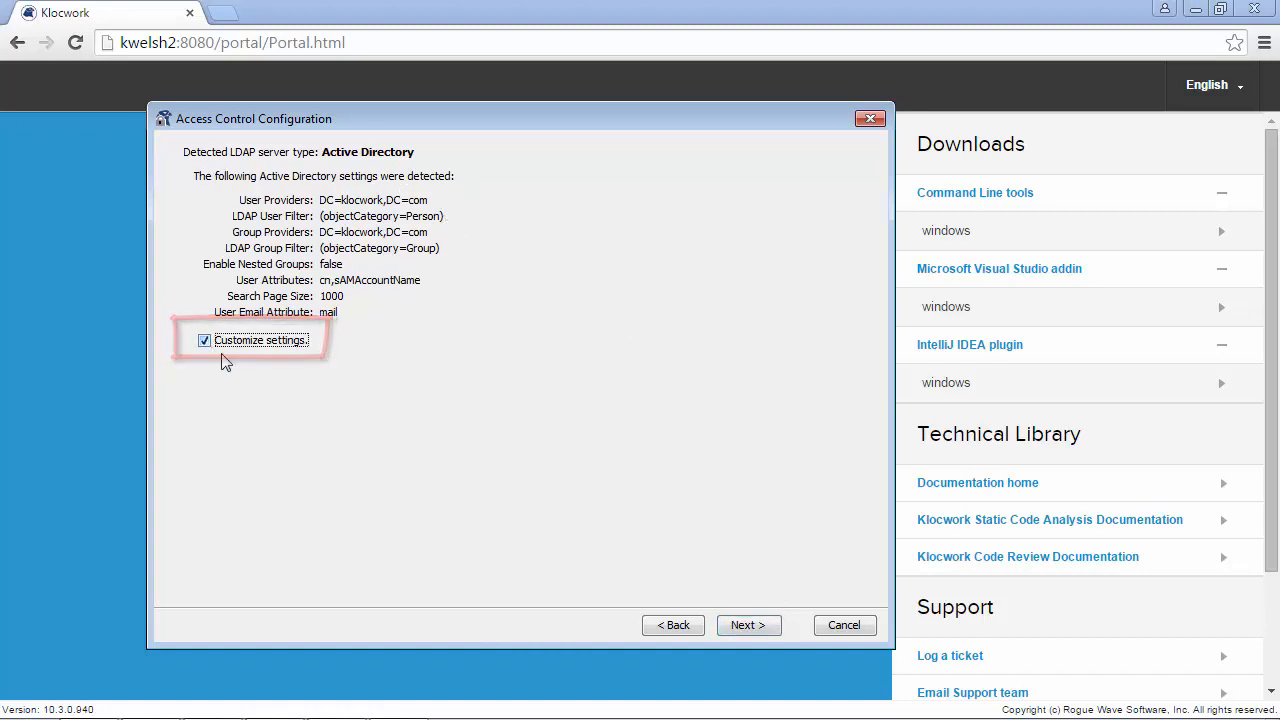
left_click(768, 628)
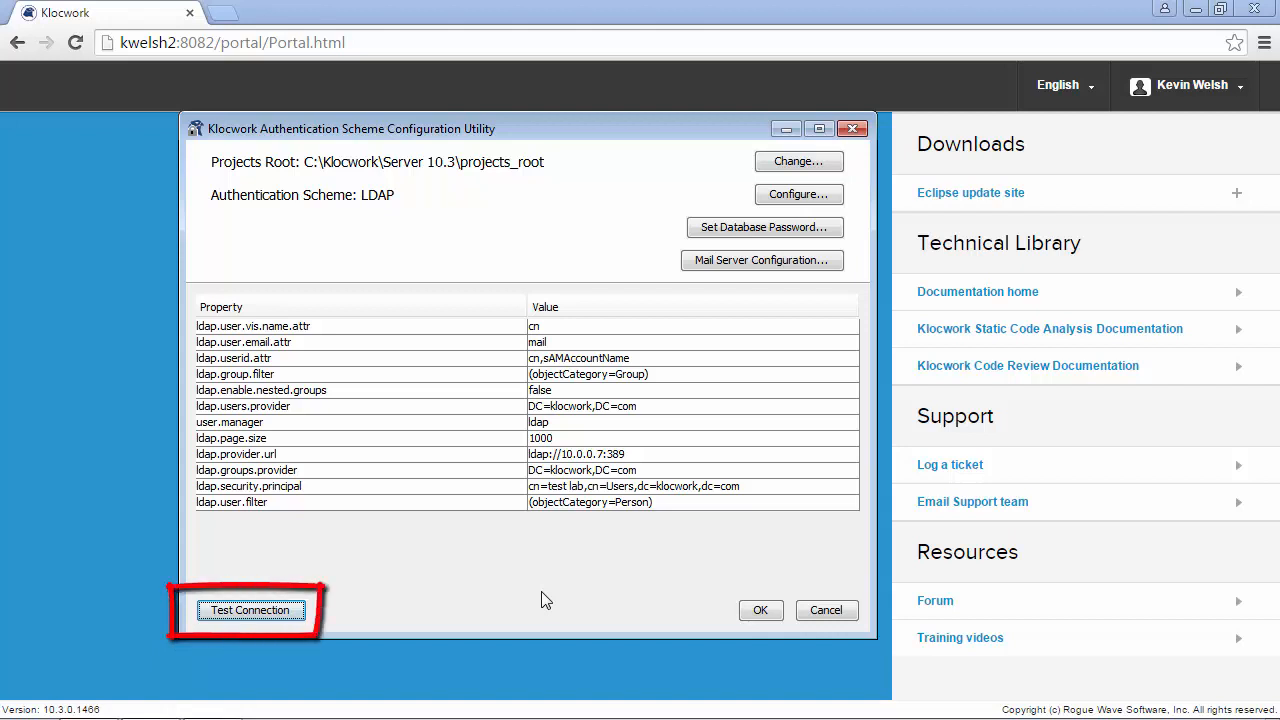
left_click(298, 616)
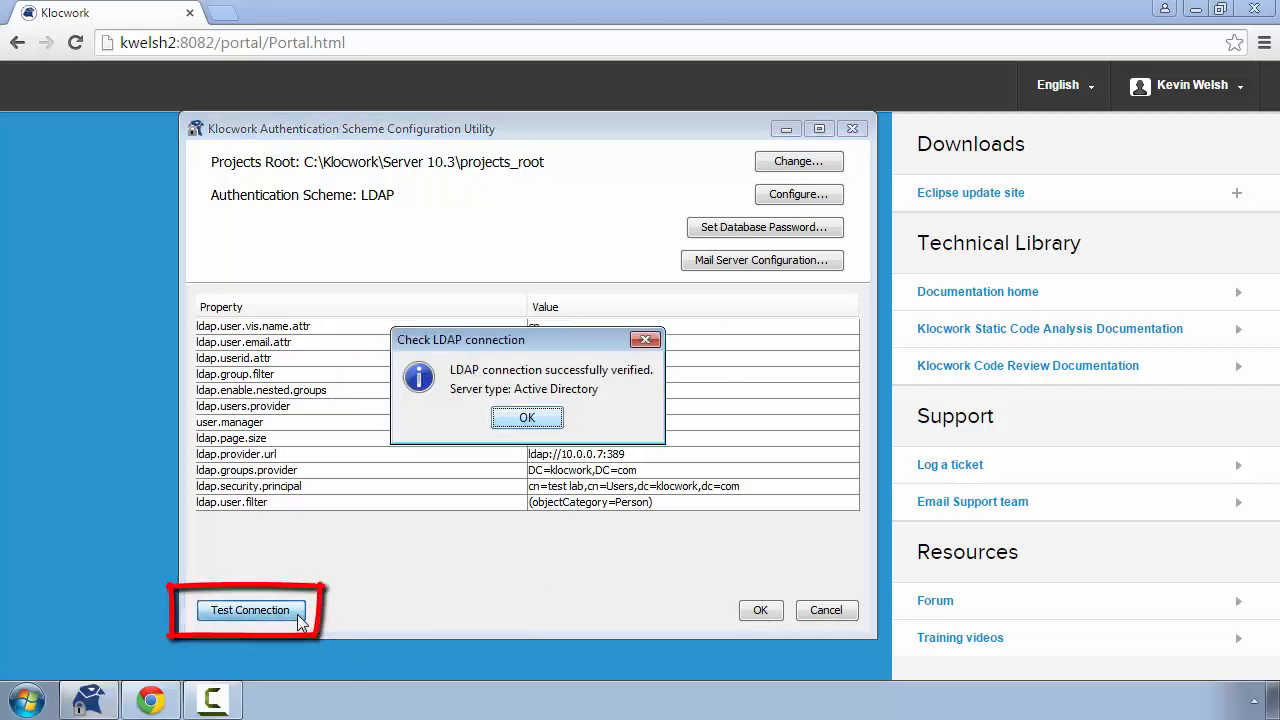
left_click(527, 418)
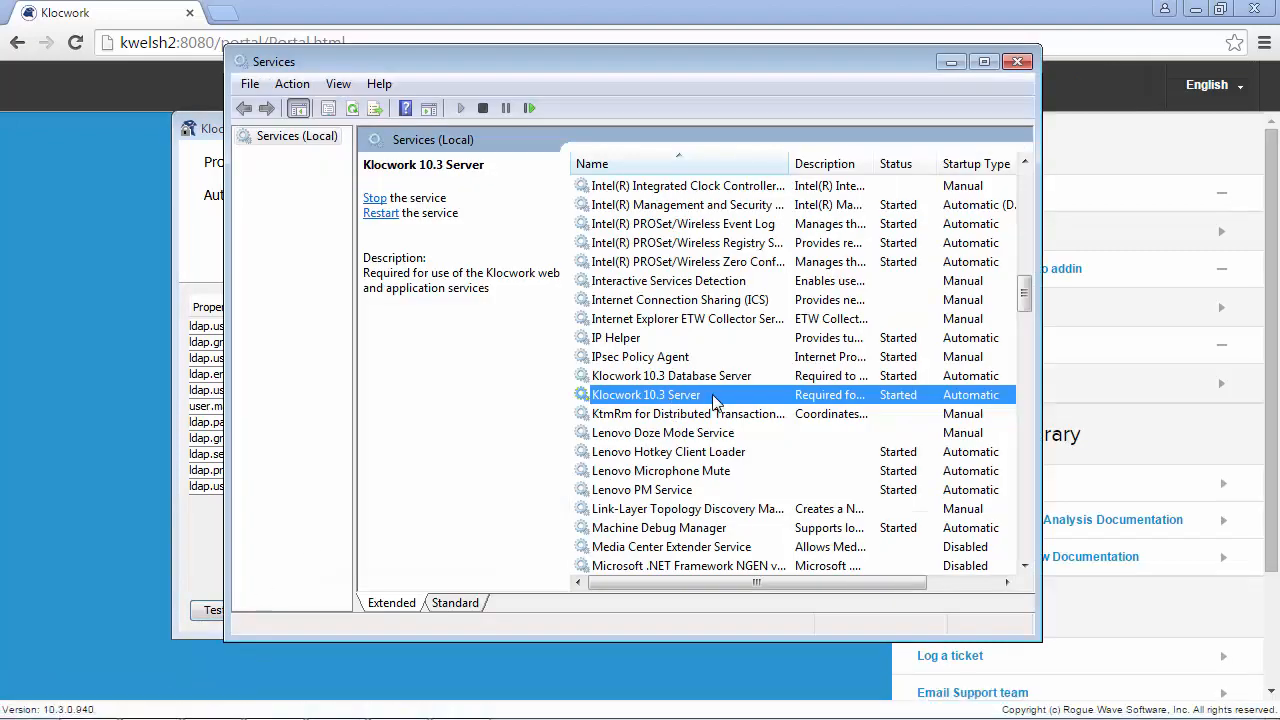
Step: Restart the Klocwork 10.3 Server service
right_click(713, 394)
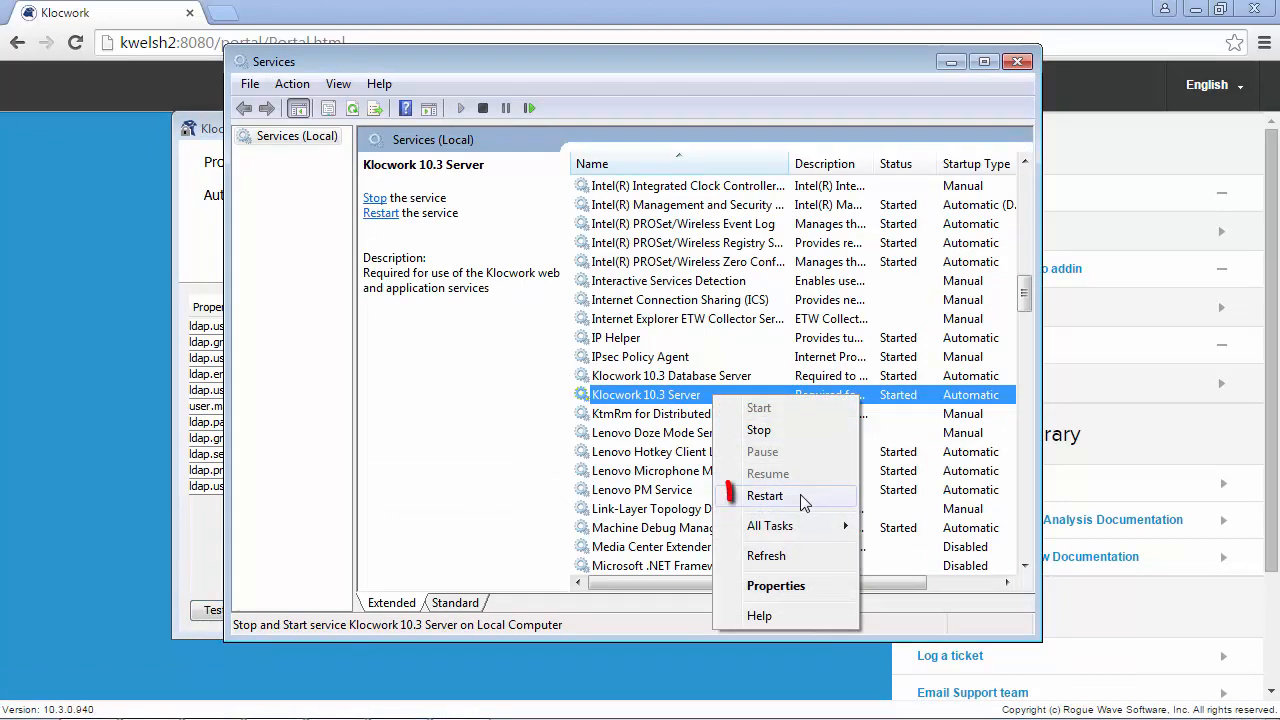
left_click(805, 500)
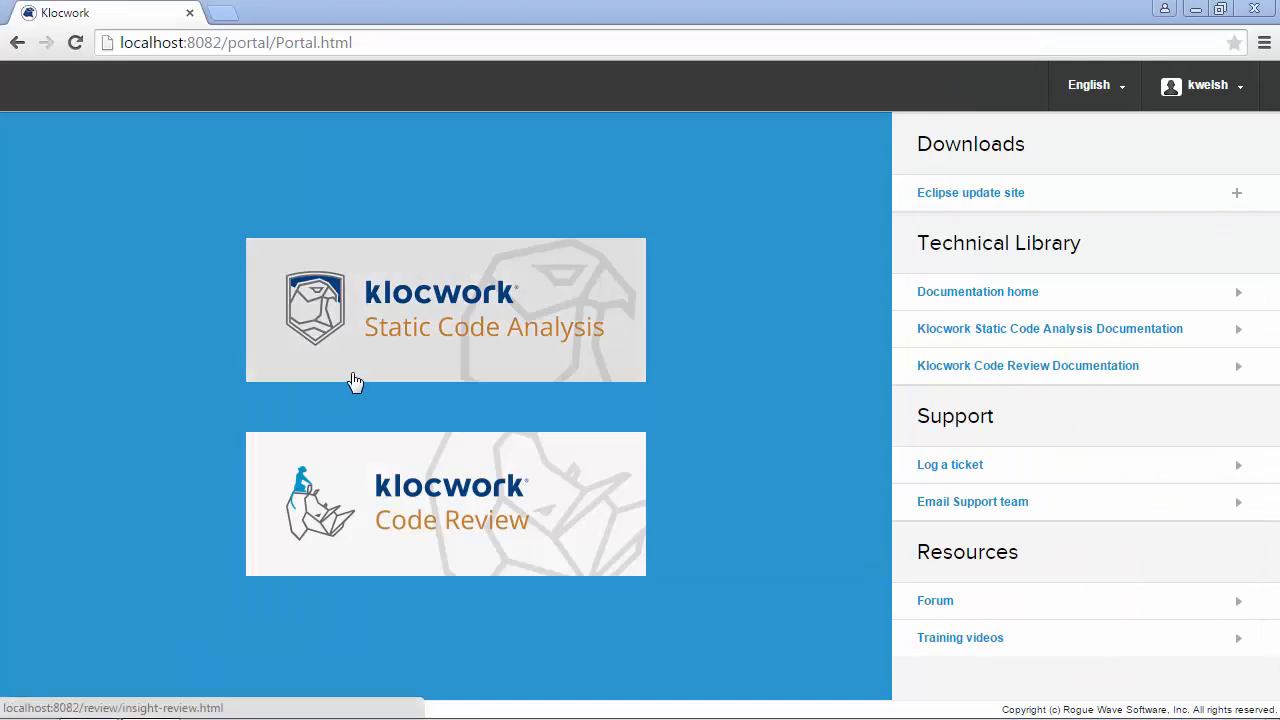
Step: Open Static Code Analysis from the portal and review its Users and Roles pages
left_click(349, 380)
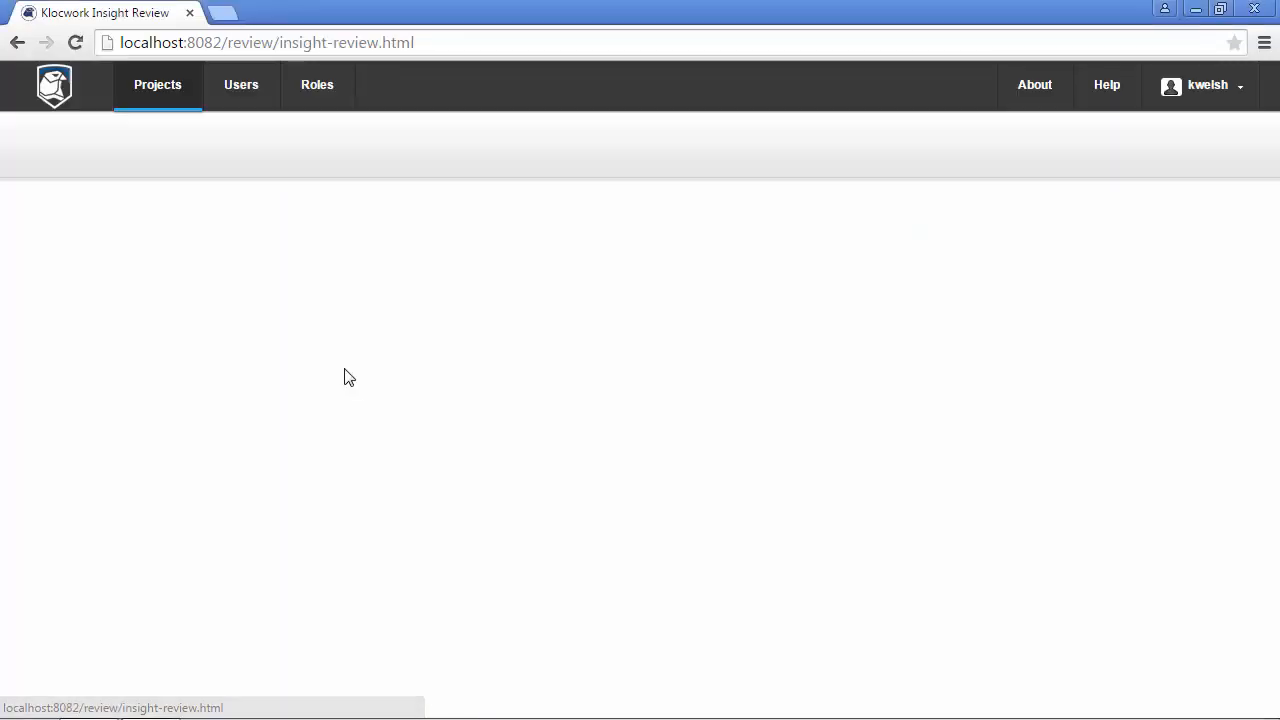
left_click(236, 104)
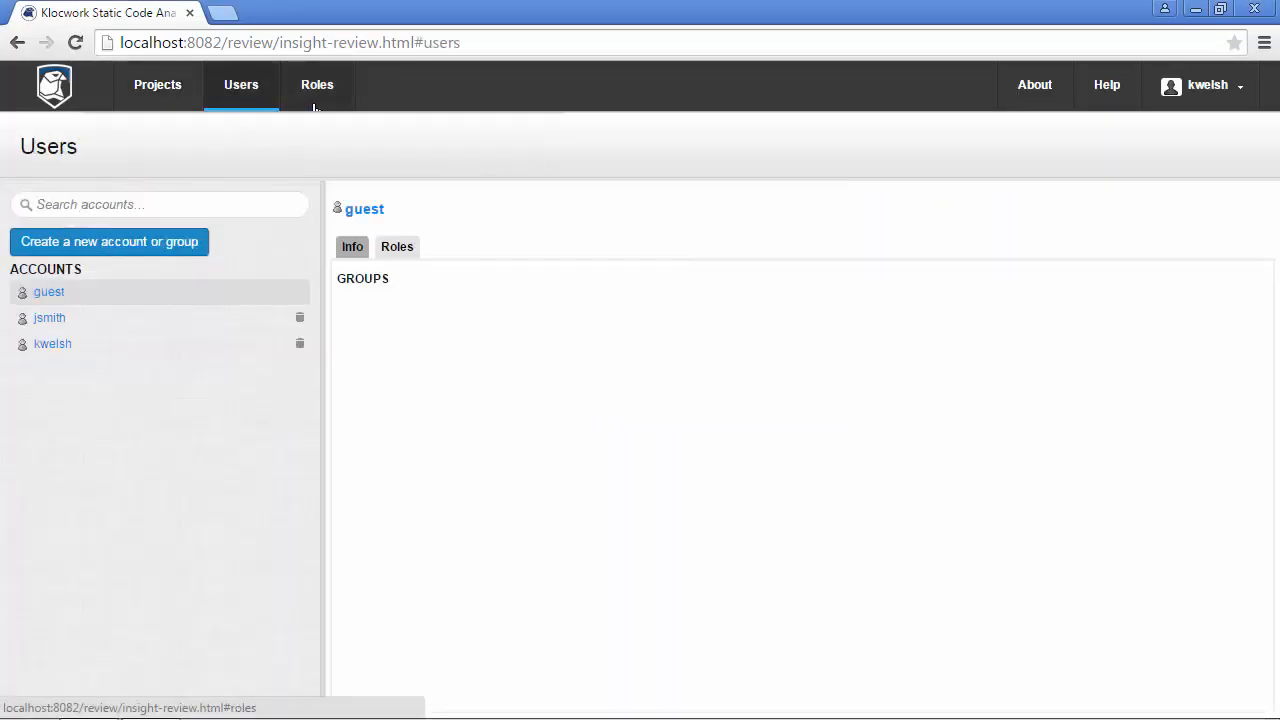
left_click(315, 107)
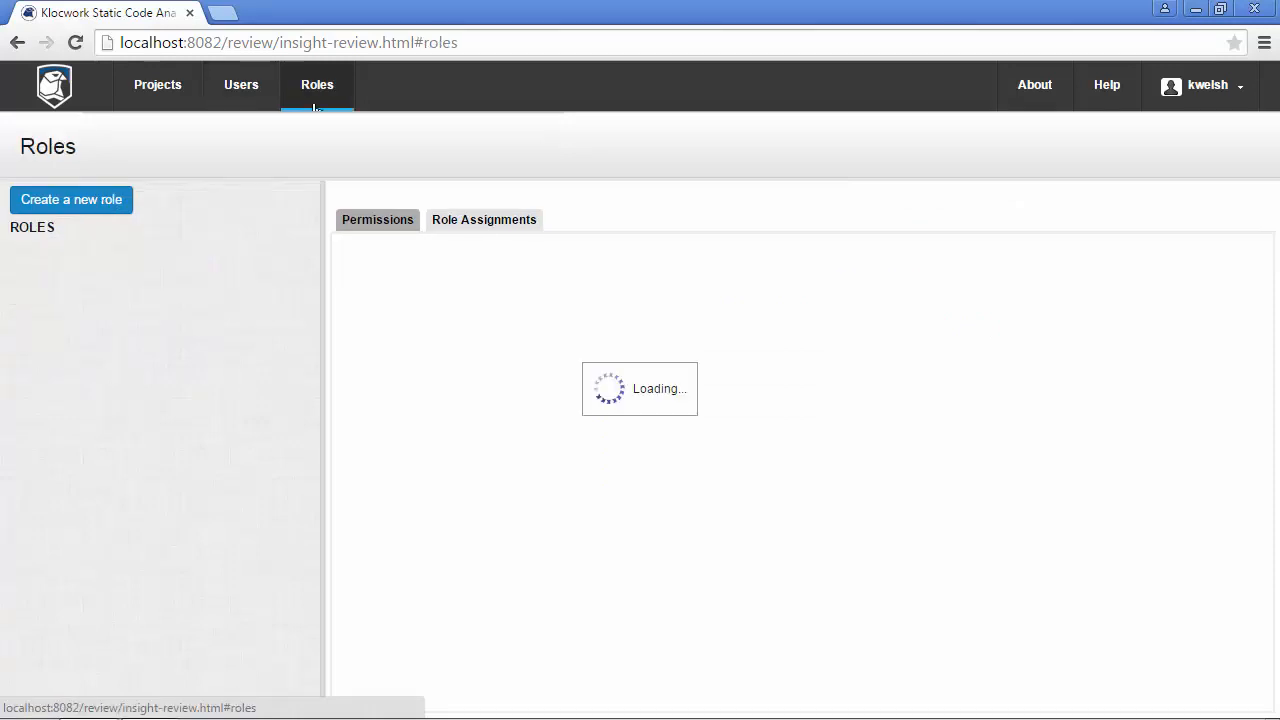